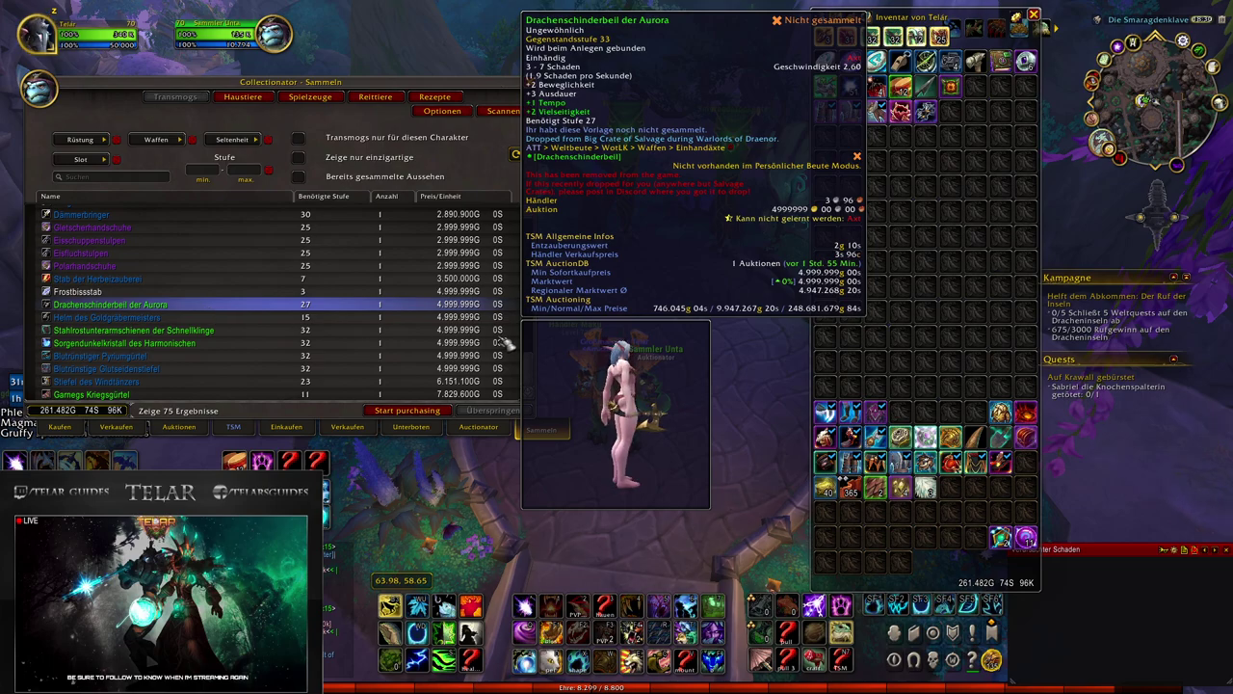
Examine the uncollected transmog items and their prices in the Collectionator list up to the most expensive entries, and close the auction house
scroll(511, 289, "up", 3)
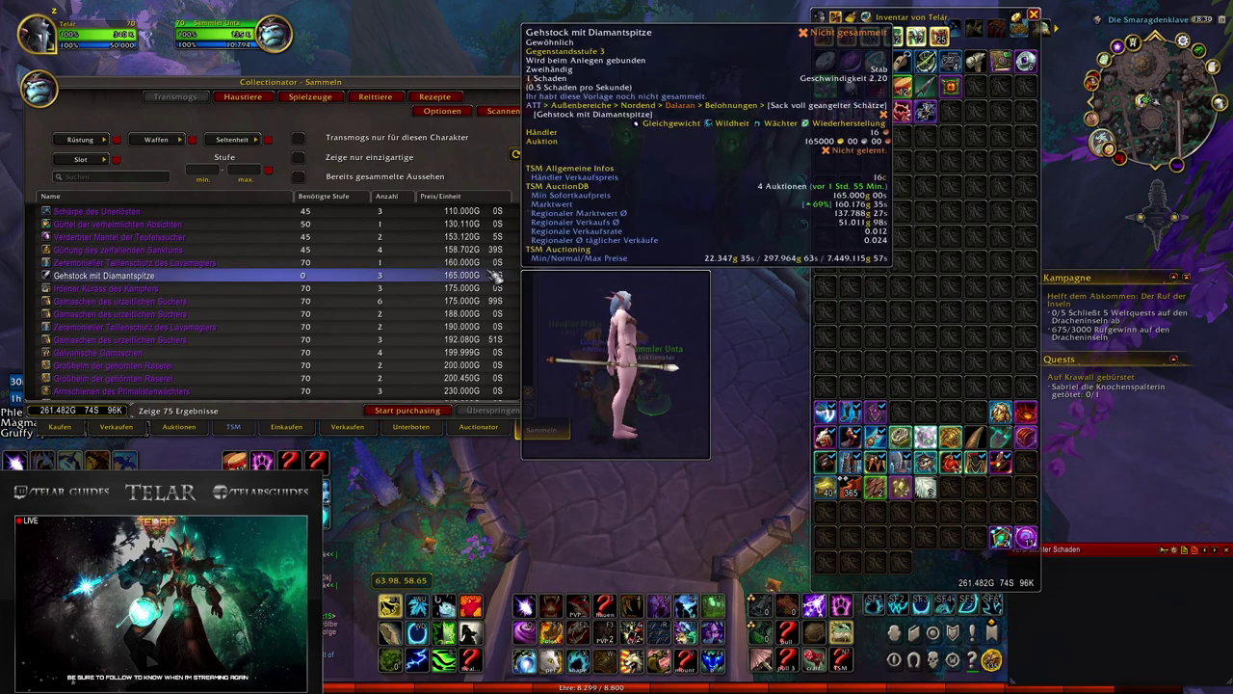
scroll(490, 289, "down", 4)
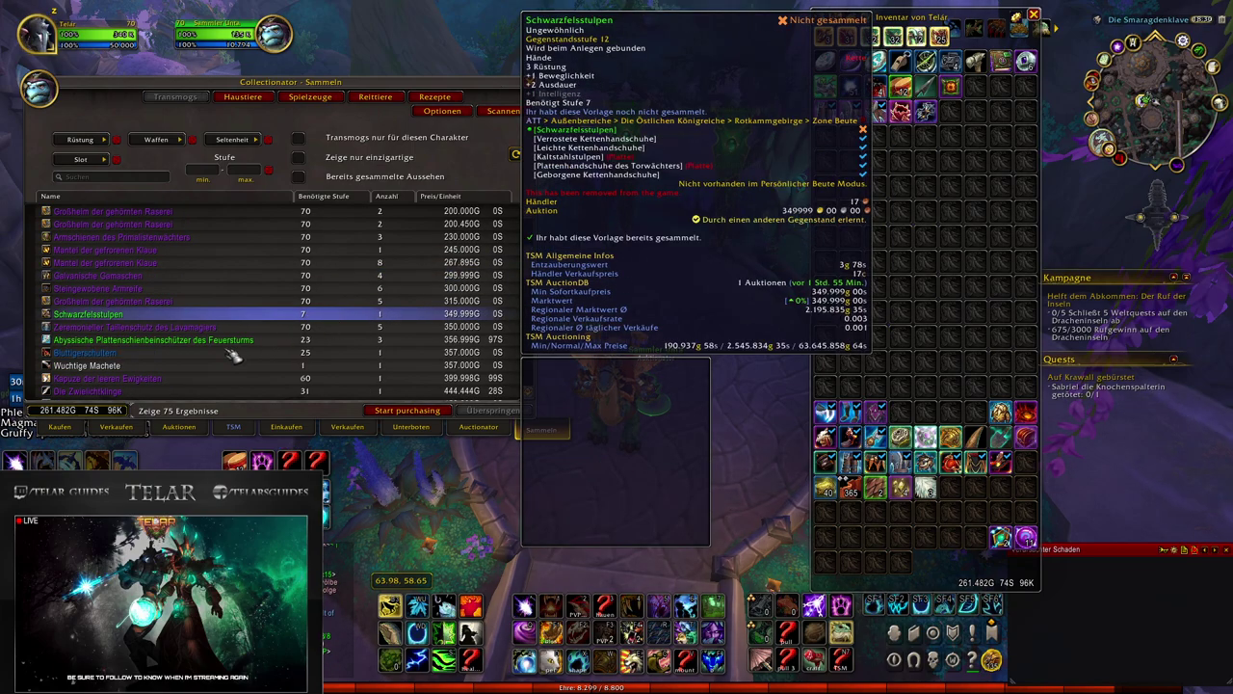
scroll(200, 355, "down", 1)
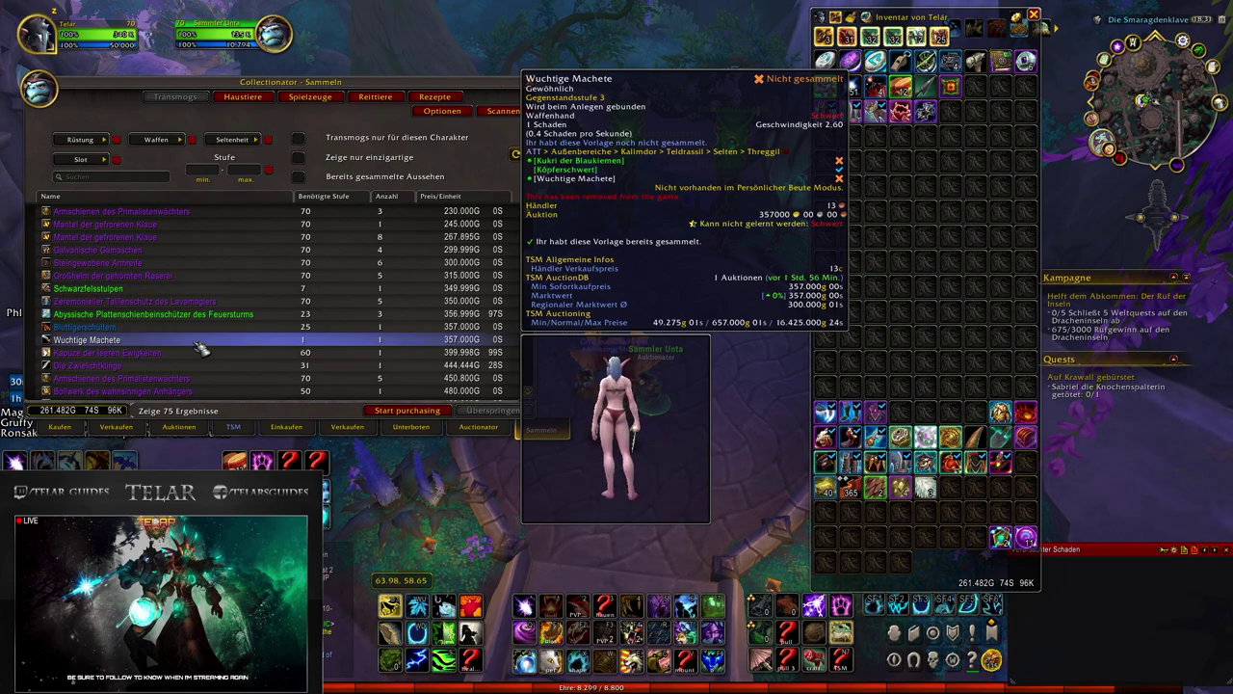
scroll(200, 349, "down", 3)
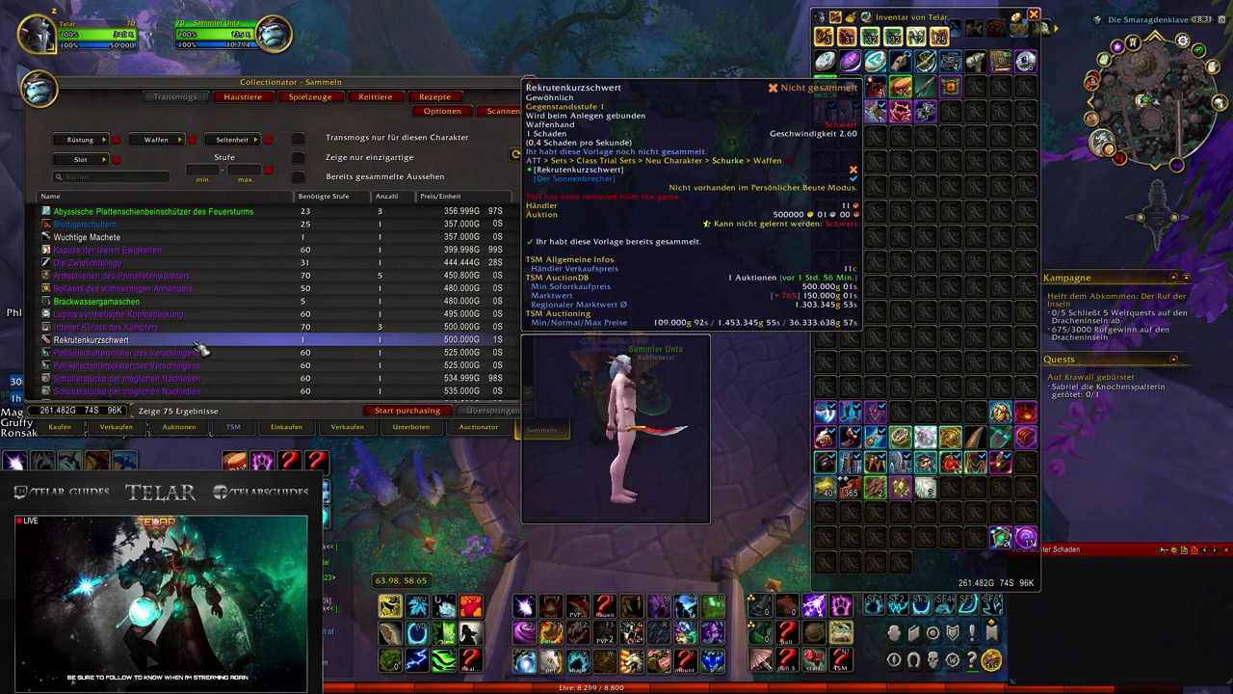
scroll(197, 349, "down", 3)
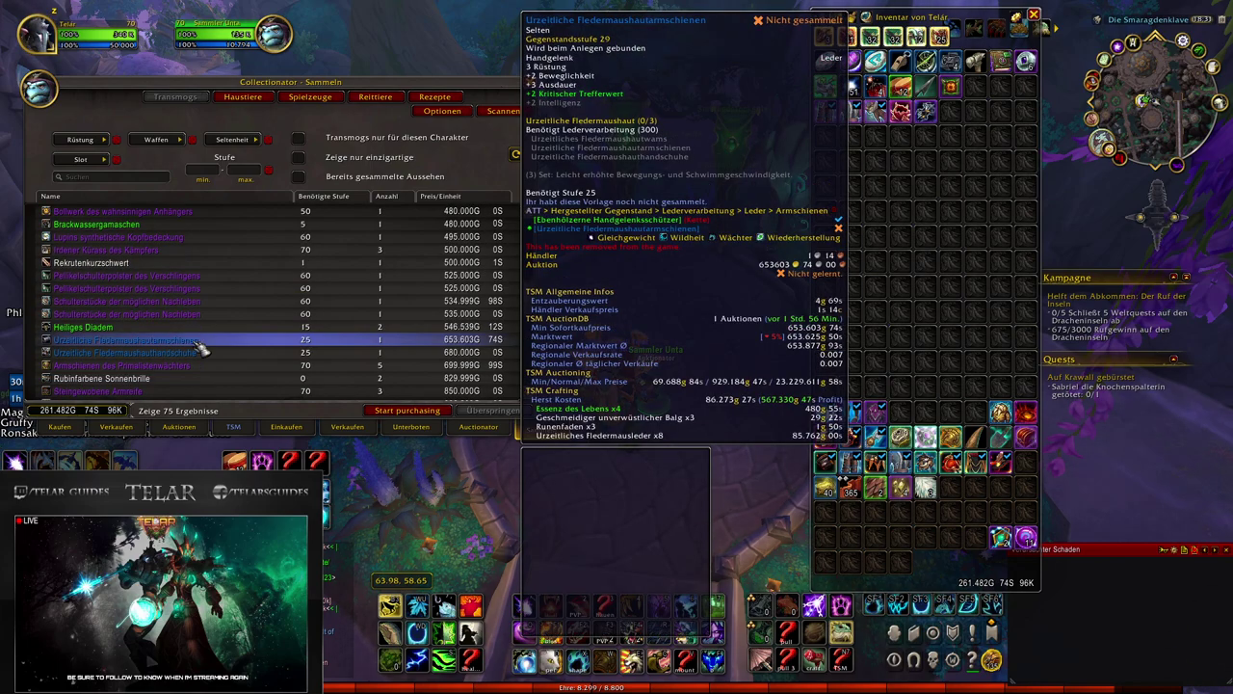
scroll(201, 356, "down", 3)
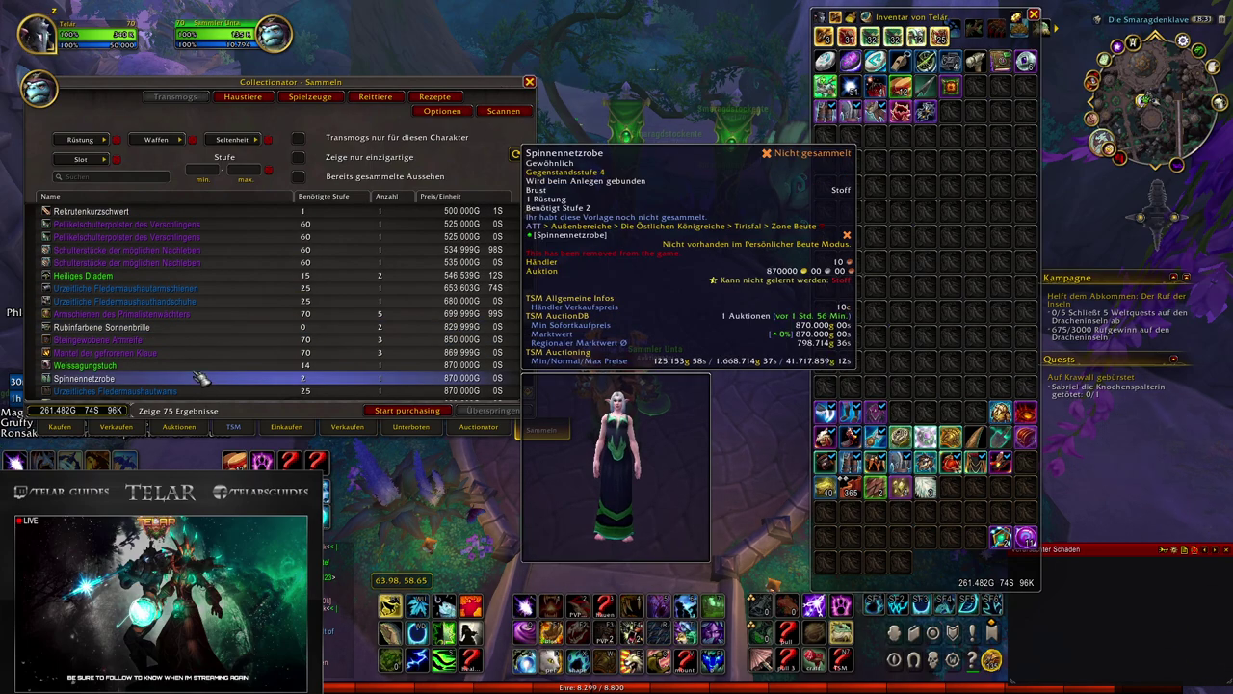
scroll(200, 369, "down", 6)
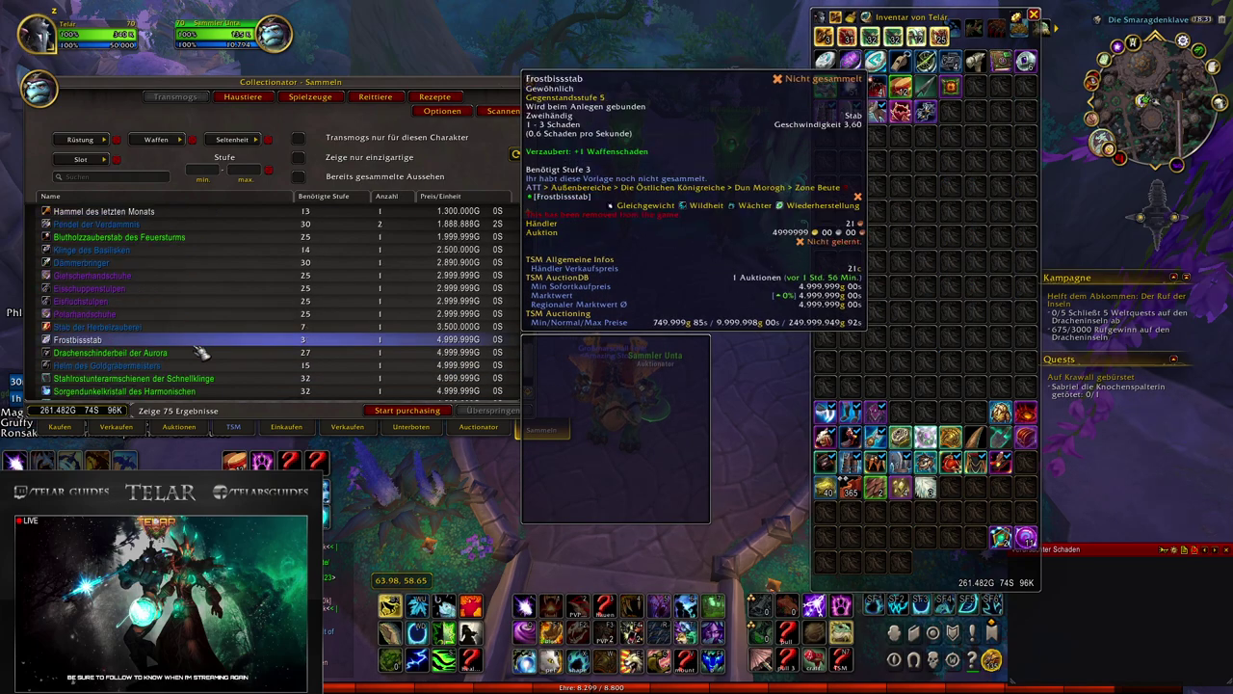
key("Escape")
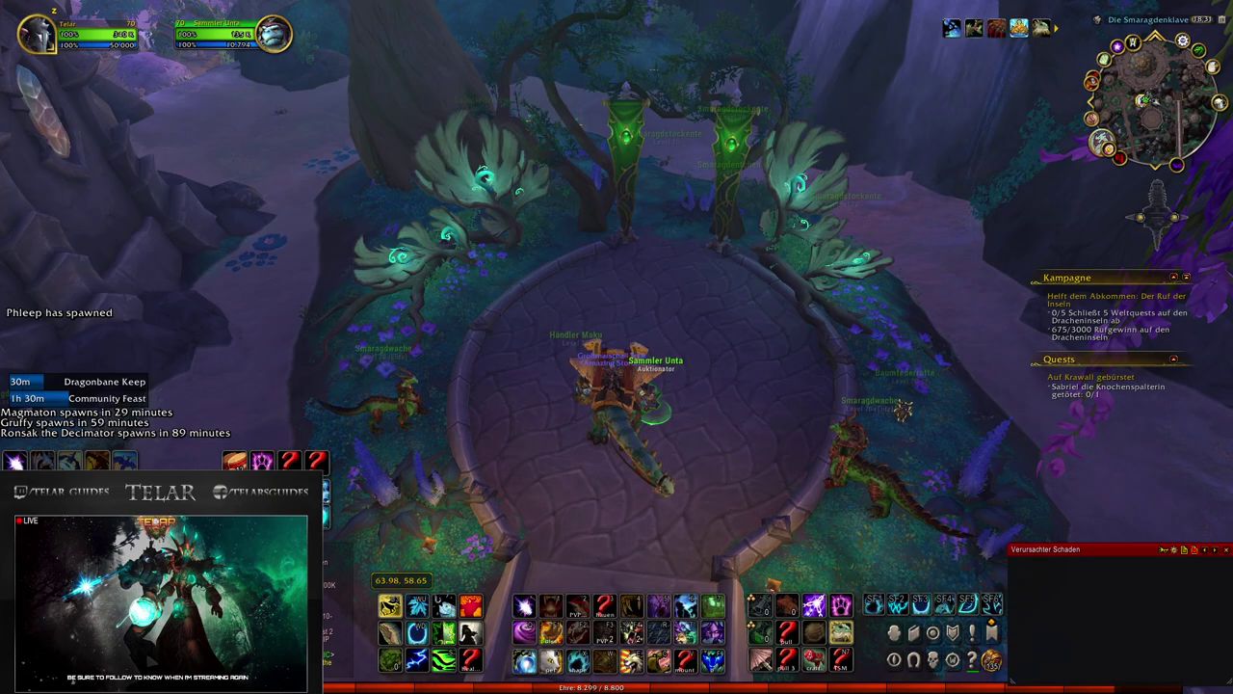
Switch to the OpenOffice Calc file Video liste.ods and look at the Tag 1 expense entry for Grau/weiß Tmog
key("alt+Tab")
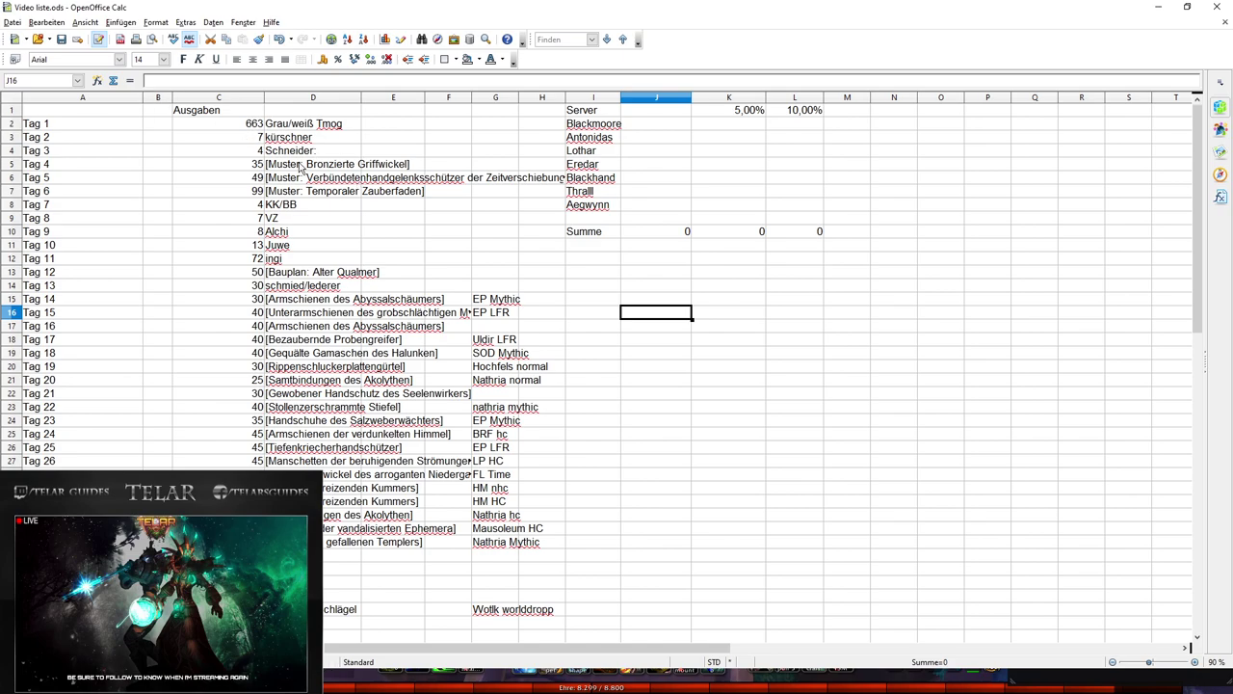
left_click(251, 128)
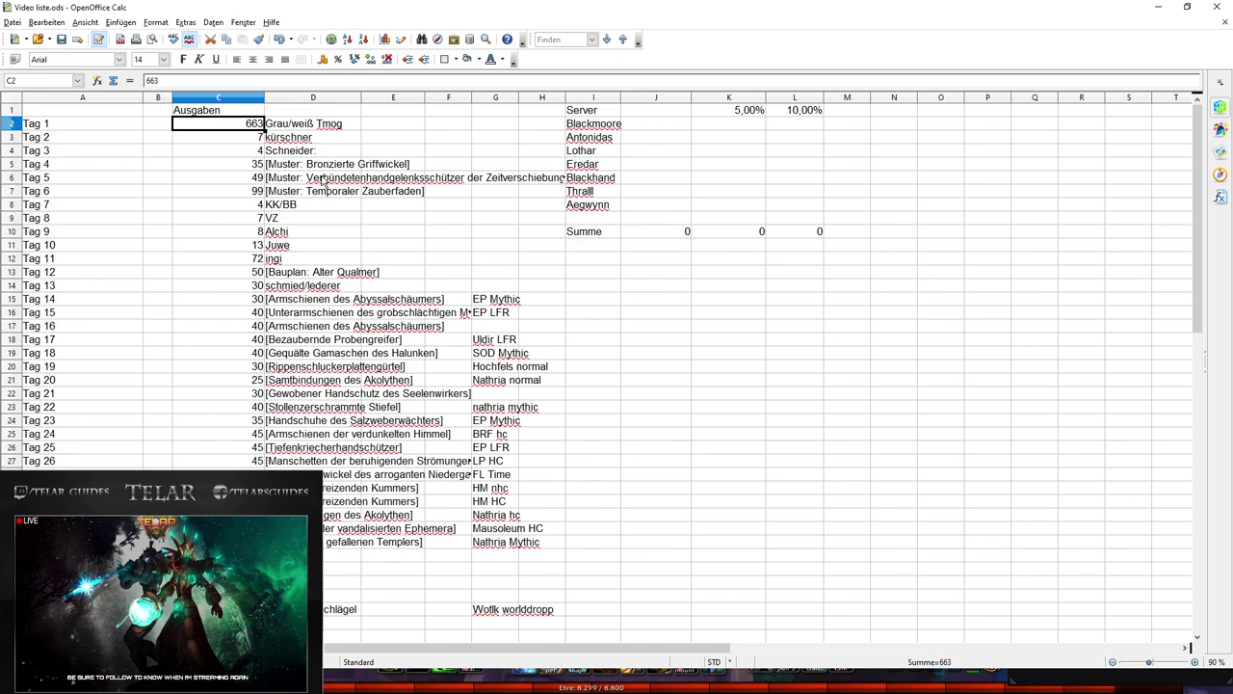
left_click(281, 127)
left_click(256, 126)
Go to the next sheet and look through the Removed items table and the separate item lists beneath it
key("ctrl+Page_Down")
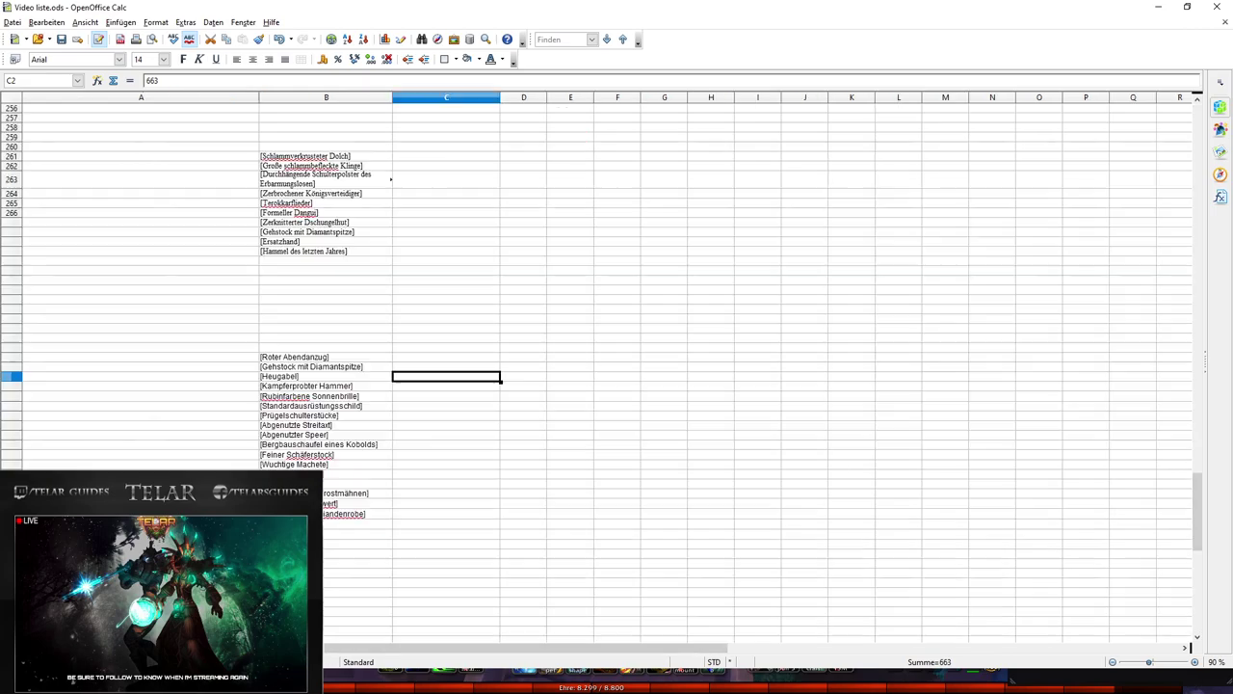
scroll(441, 432, "up", 4)
scroll(472, 424, "down", 5)
scroll(481, 405, "up", 5)
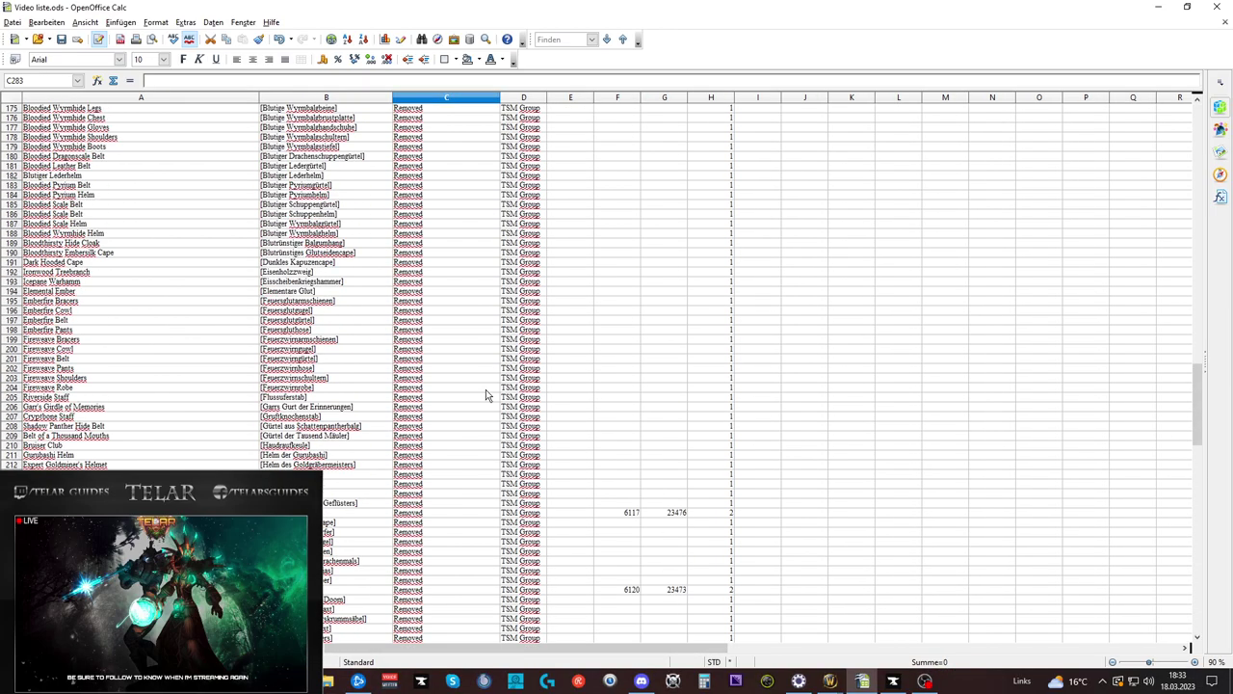
scroll(482, 405, "down", 6)
scroll(481, 421, "down", 10)
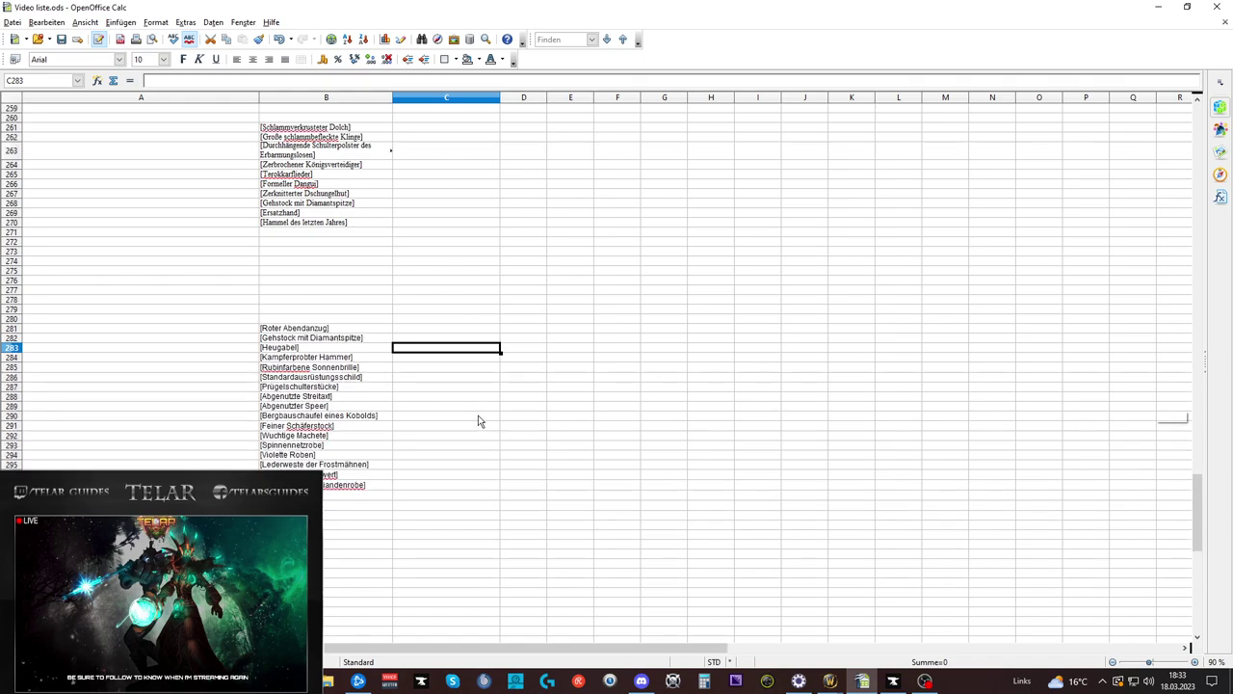
Highlight the first separate item list, from Schlammverkrusteter Dolch to Hammel des letzten Jahres, in cells B261:B270
left_click_drag(295, 157, 313, 259)
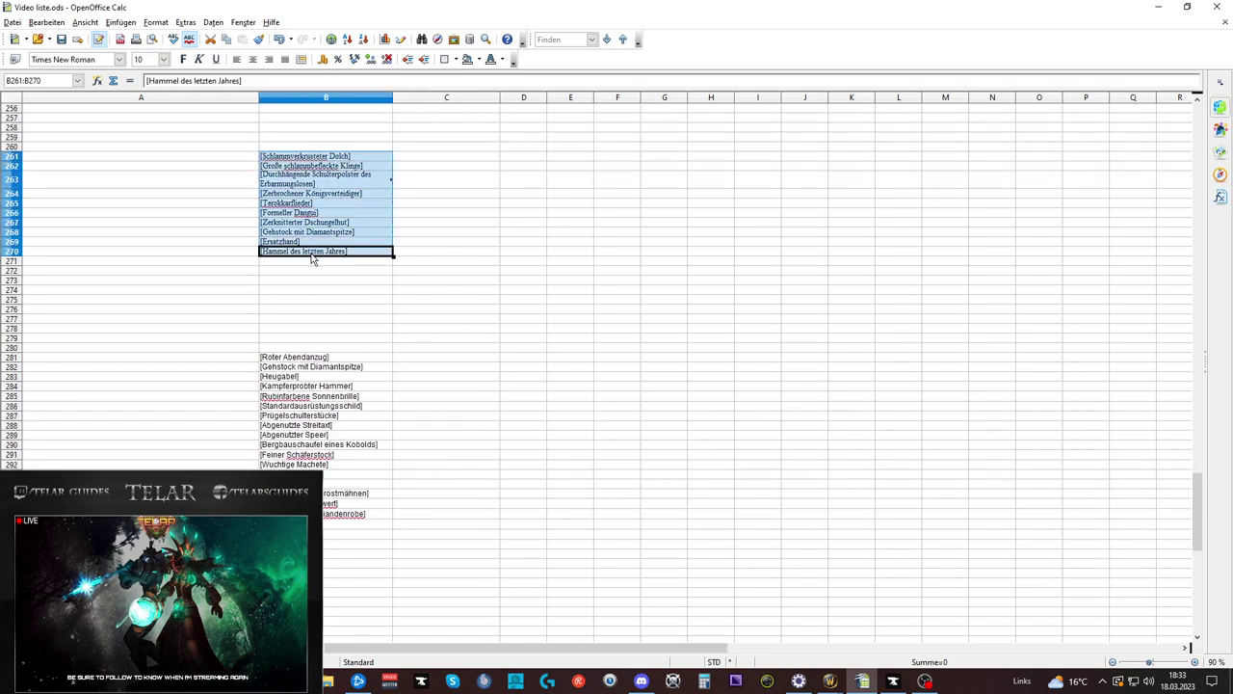
scroll(305, 271, "down", 2)
scroll(304, 271, "up", 2)
left_click(480, 280)
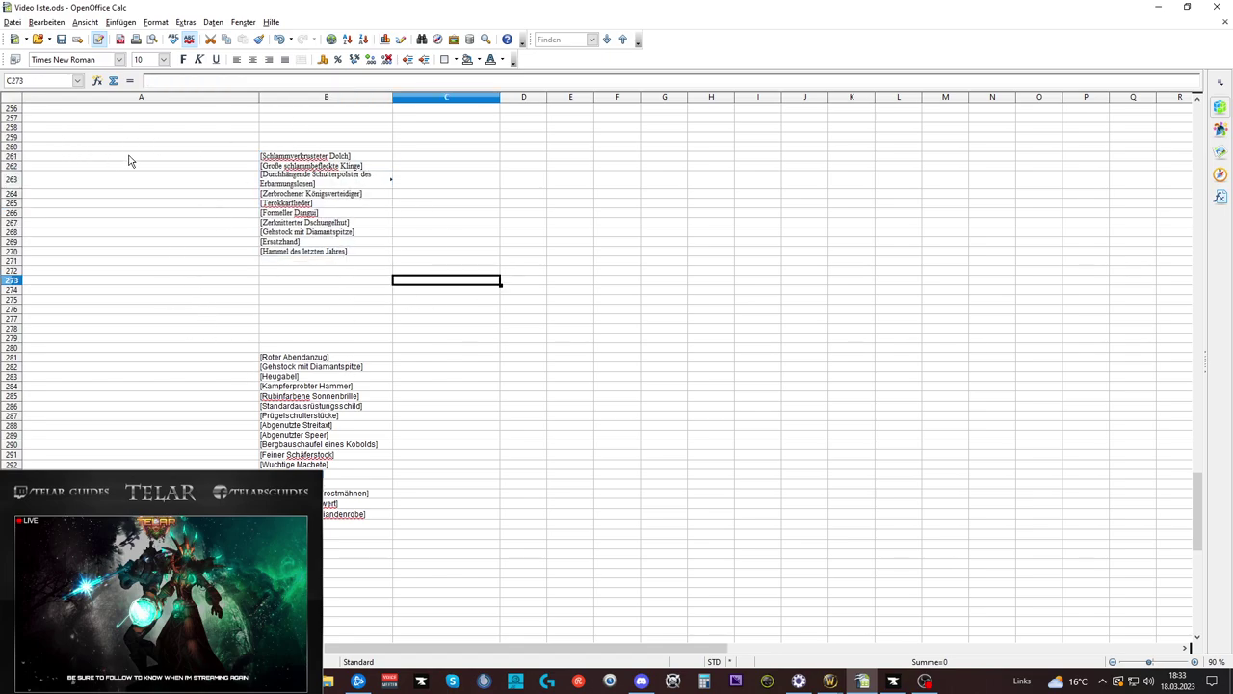
left_click_drag(286, 157, 285, 255)
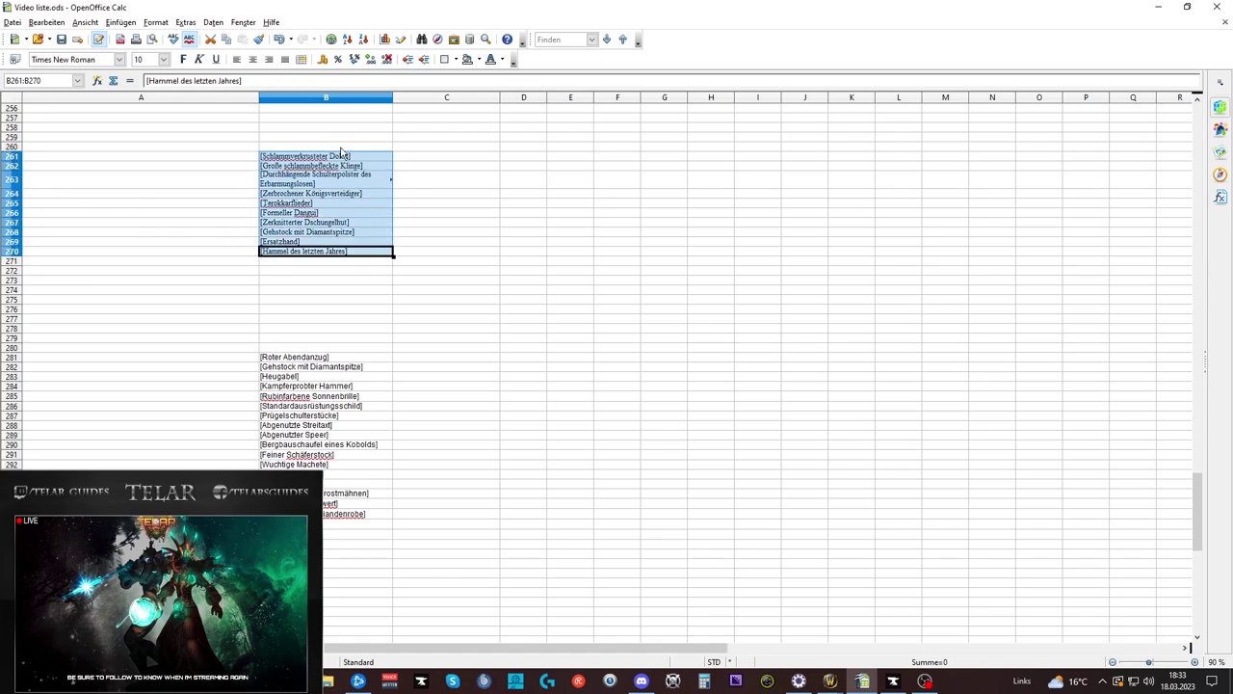
Highlight the second item list from Roter Abendanzug past Frostbissstab in cells B281:B300, and clear the selection
left_click(325, 357)
scroll(326, 359, "down", 4)
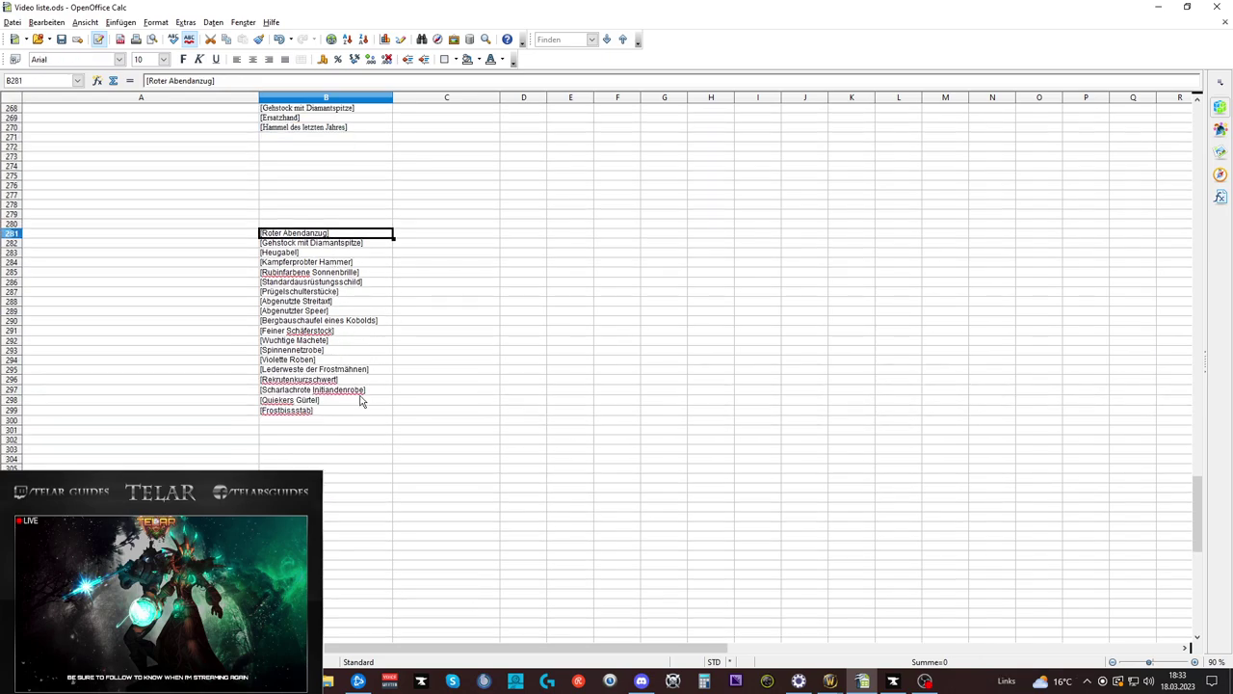
left_click_drag(344, 421, 352, 239)
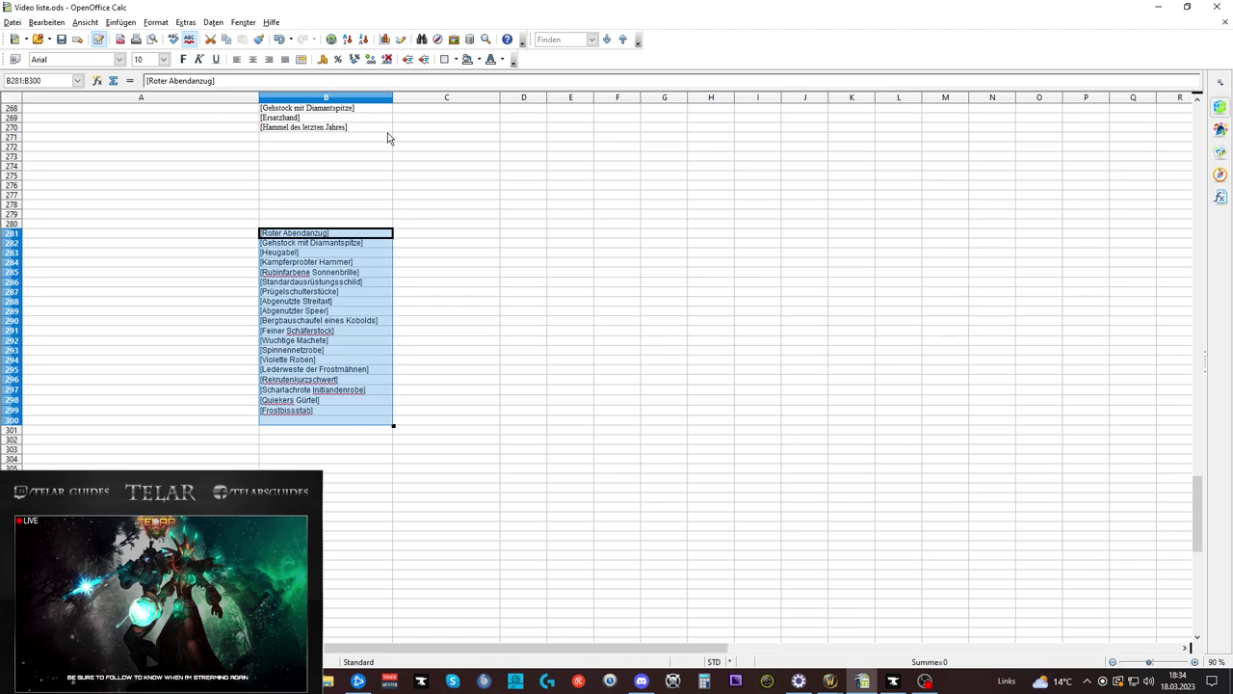
scroll(447, 318, "up", 4)
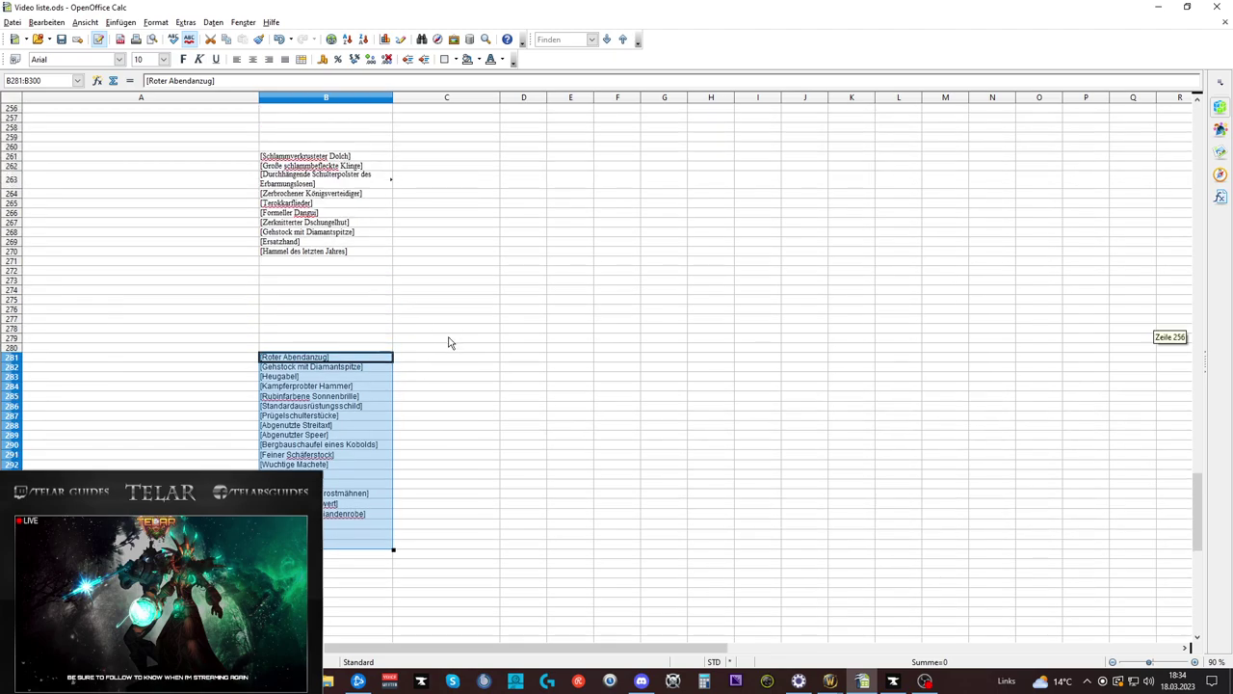
left_click(476, 468)
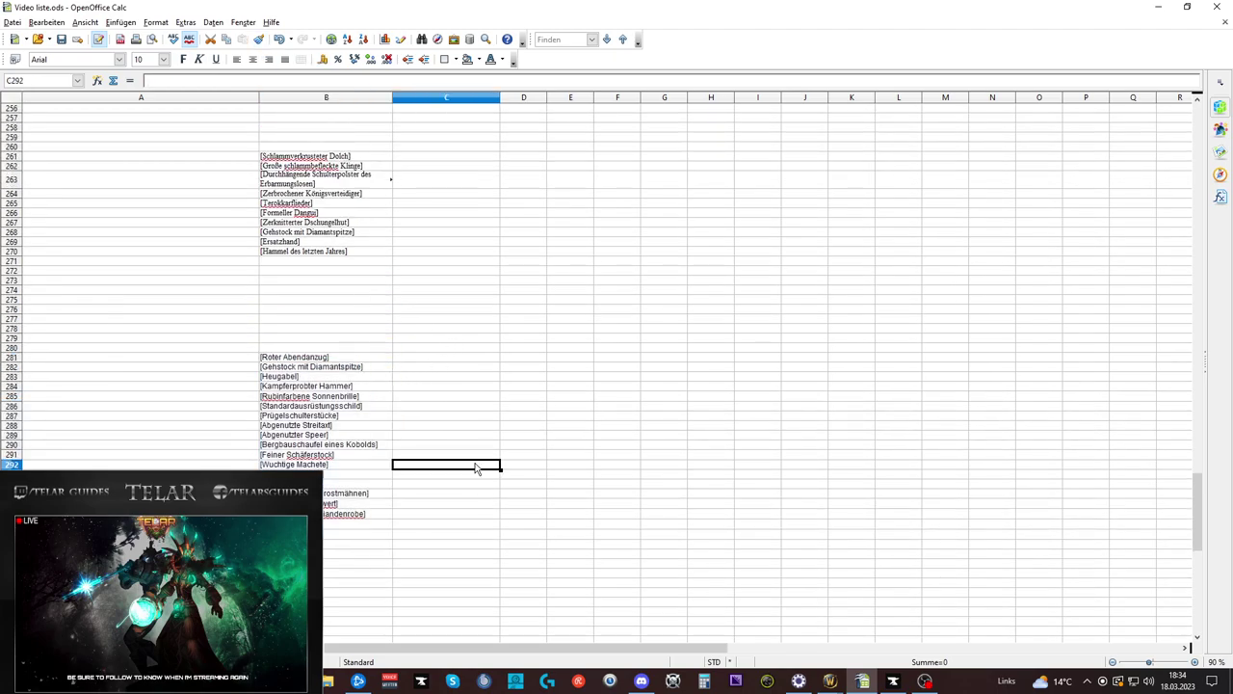
Highlight exactly the second list's items in cells B281:B299 and review the end of the Removed items table above
scroll(525, 455, "down", 3)
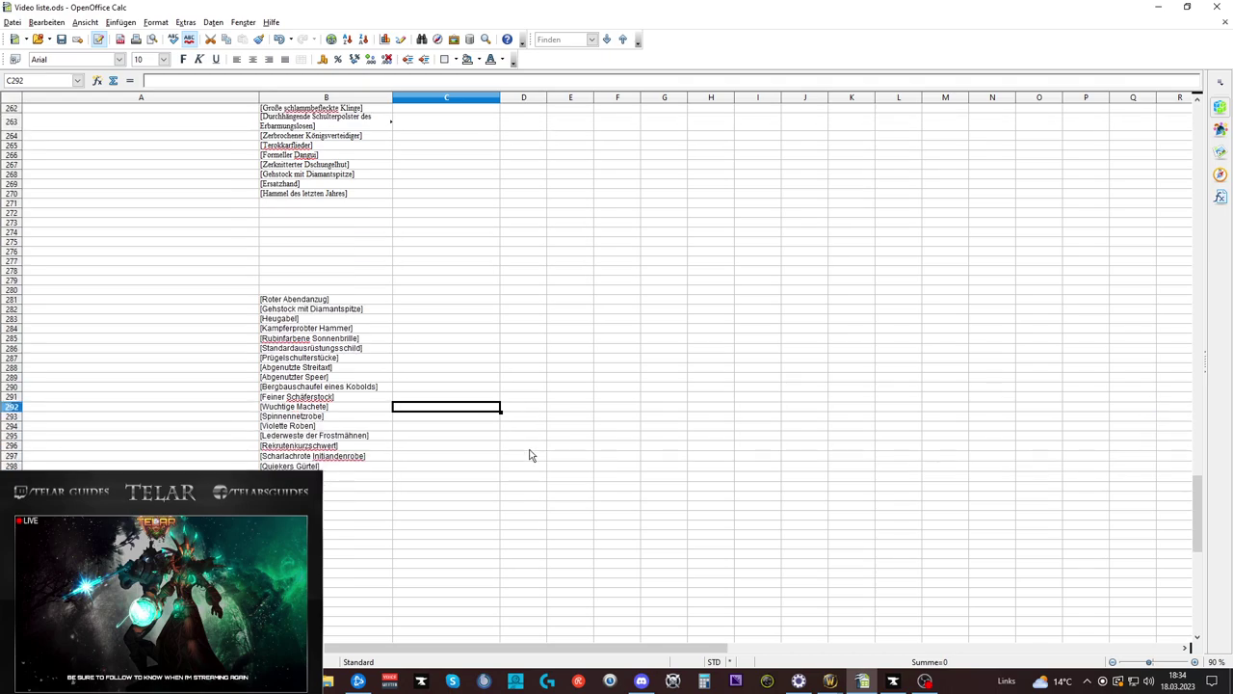
scroll(508, 458, "up", 1)
left_click_drag(295, 300, 294, 476)
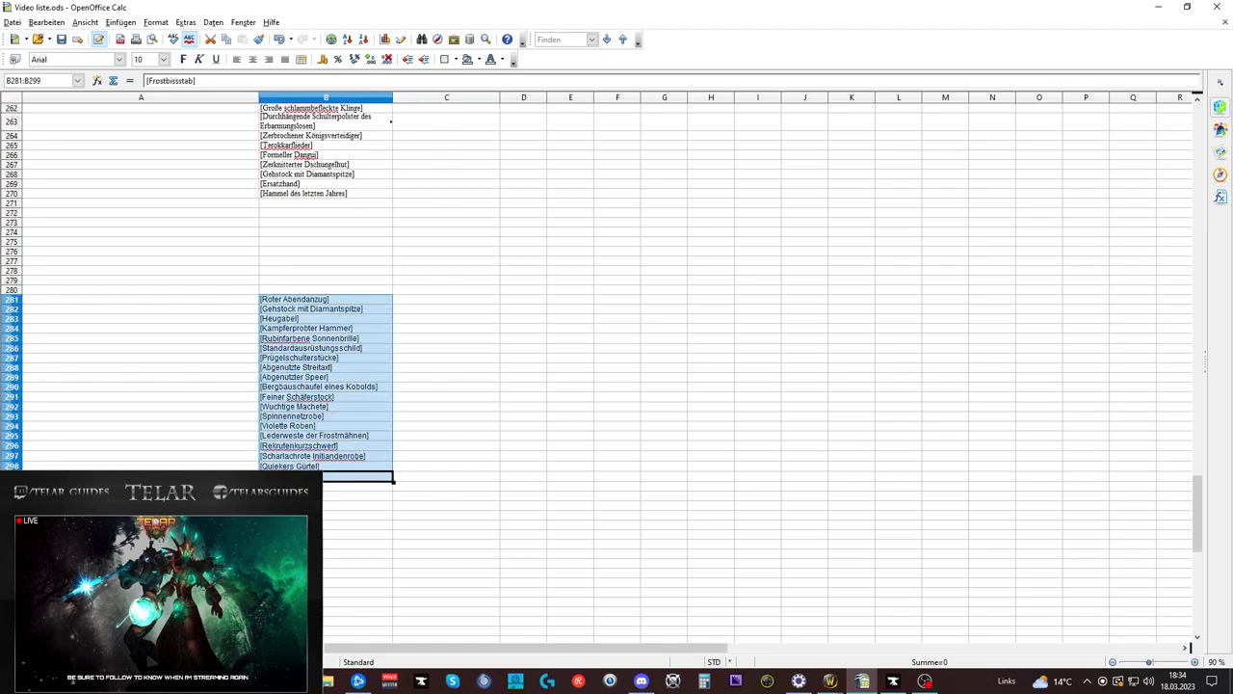
scroll(313, 465, "up", 2)
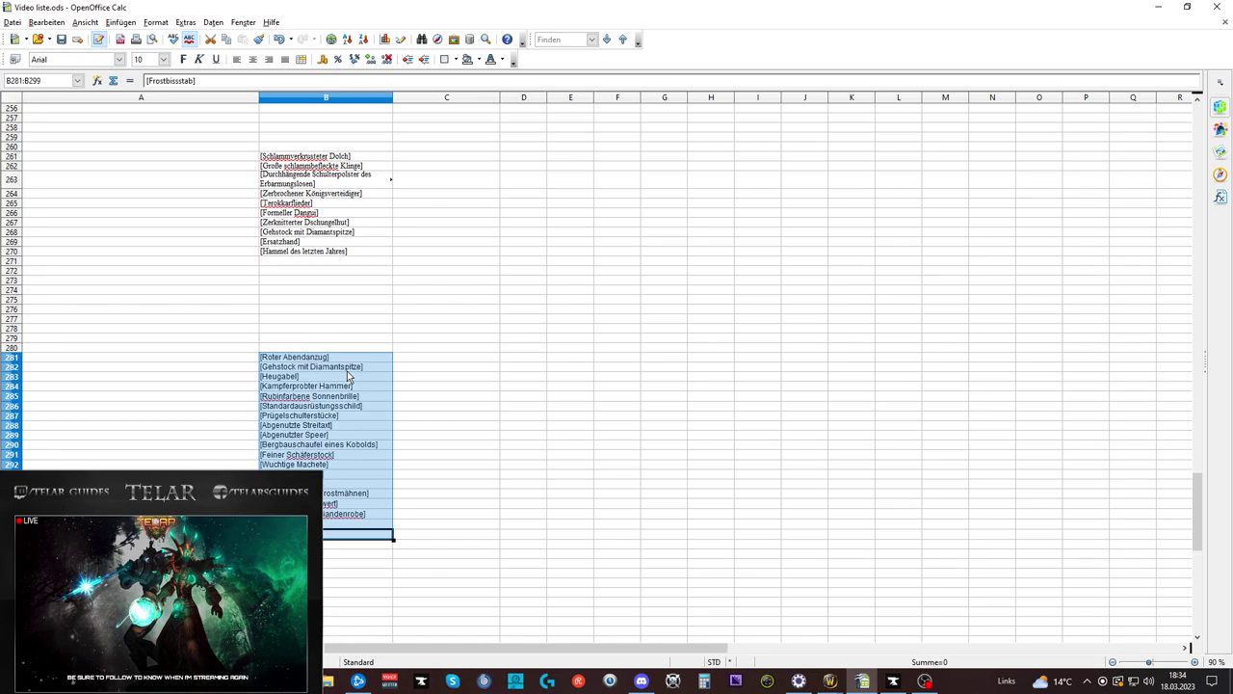
scroll(349, 375, "up", 9)
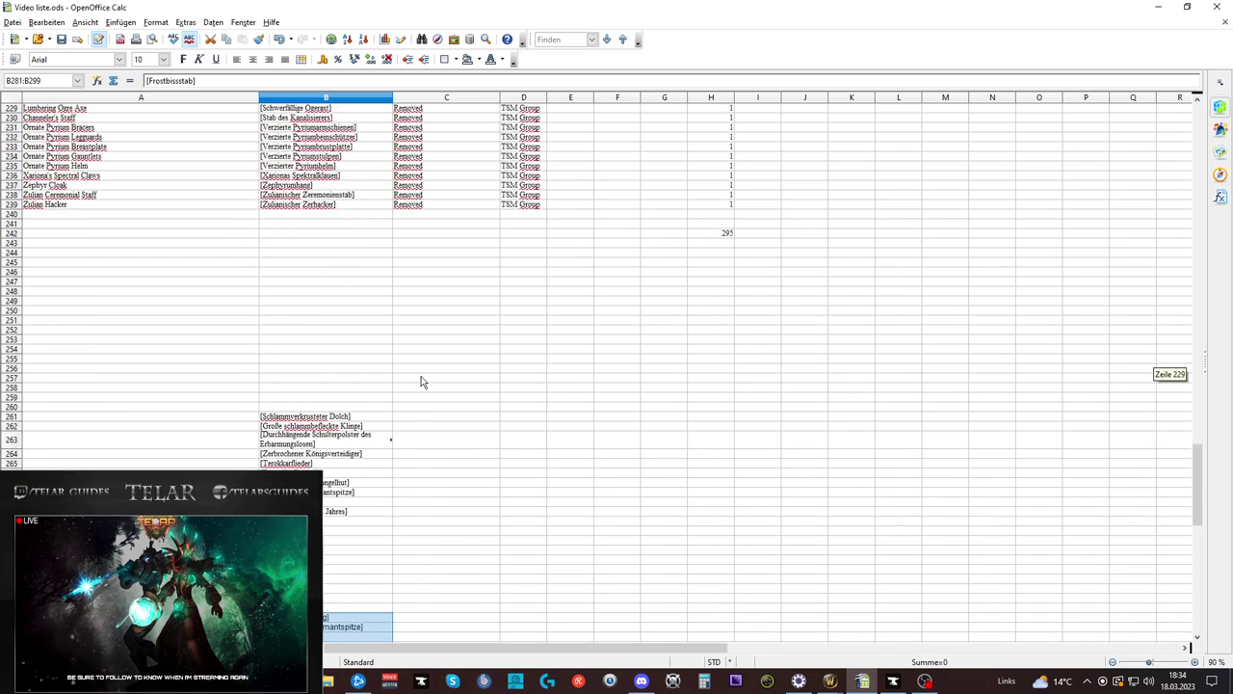
scroll(421, 380, "down", 5)
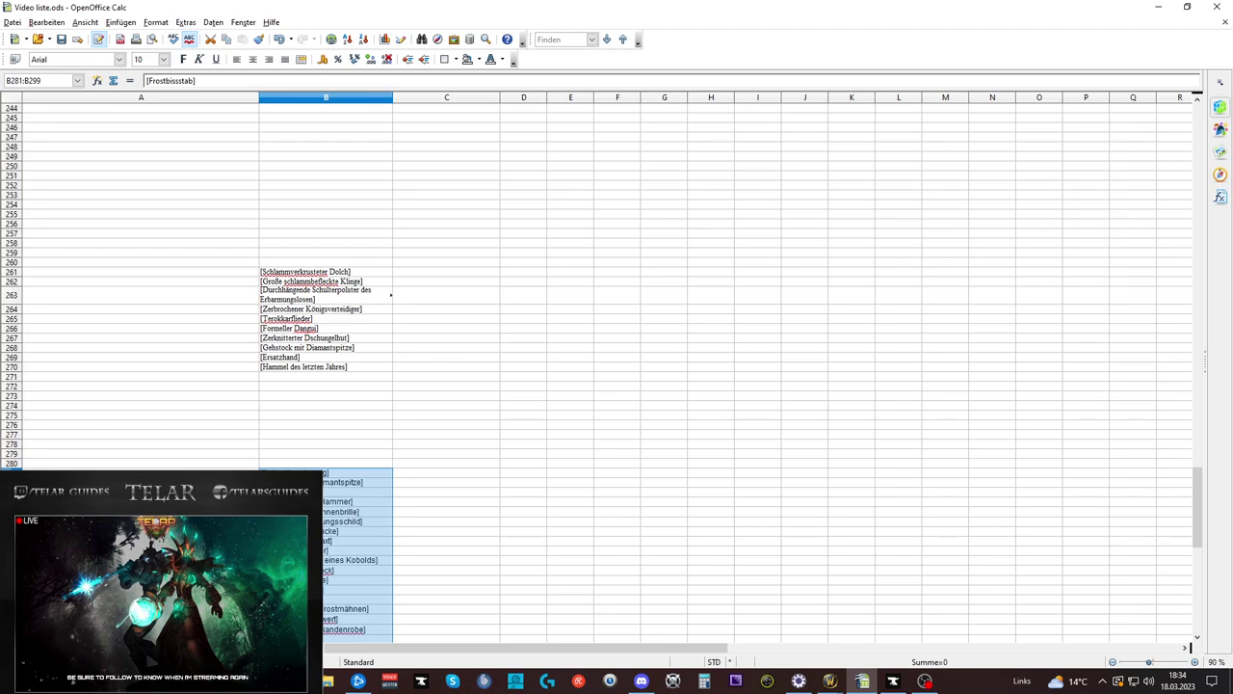
Return to the expense sheet and go through the Ausgaben entries of the first days, from Grau/weiß Tmog to Schneider
key("ctrl+Page_Up")
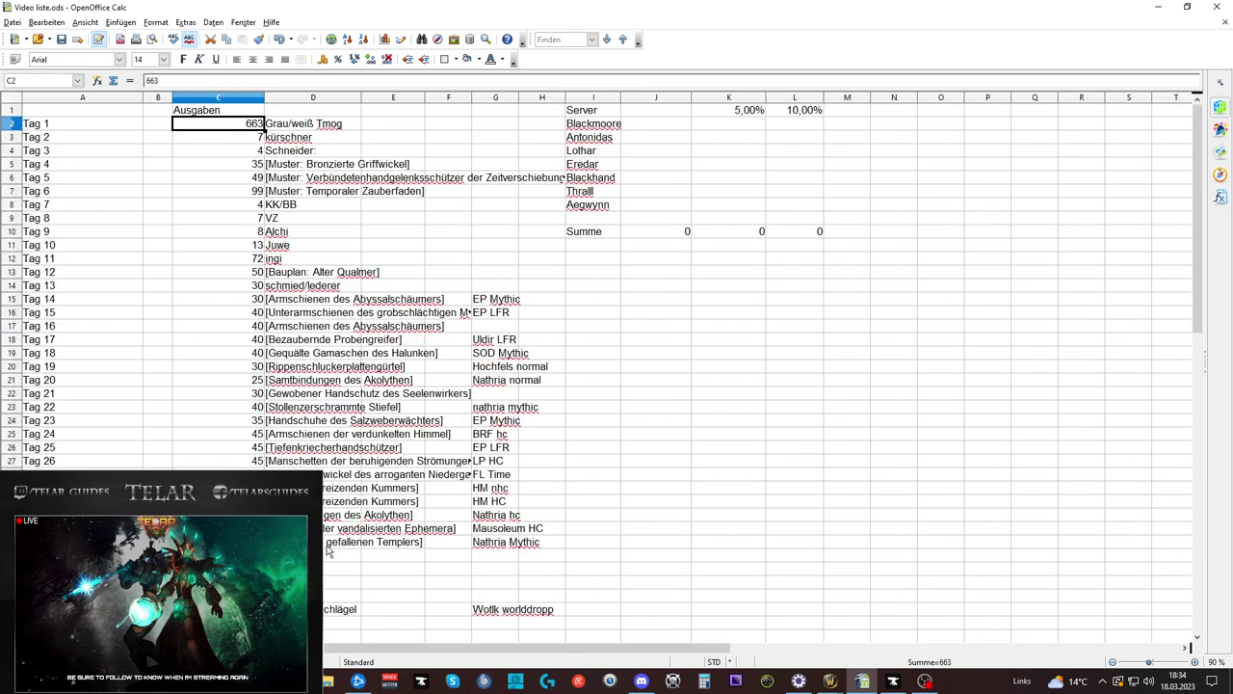
left_click(300, 129)
left_click(271, 141)
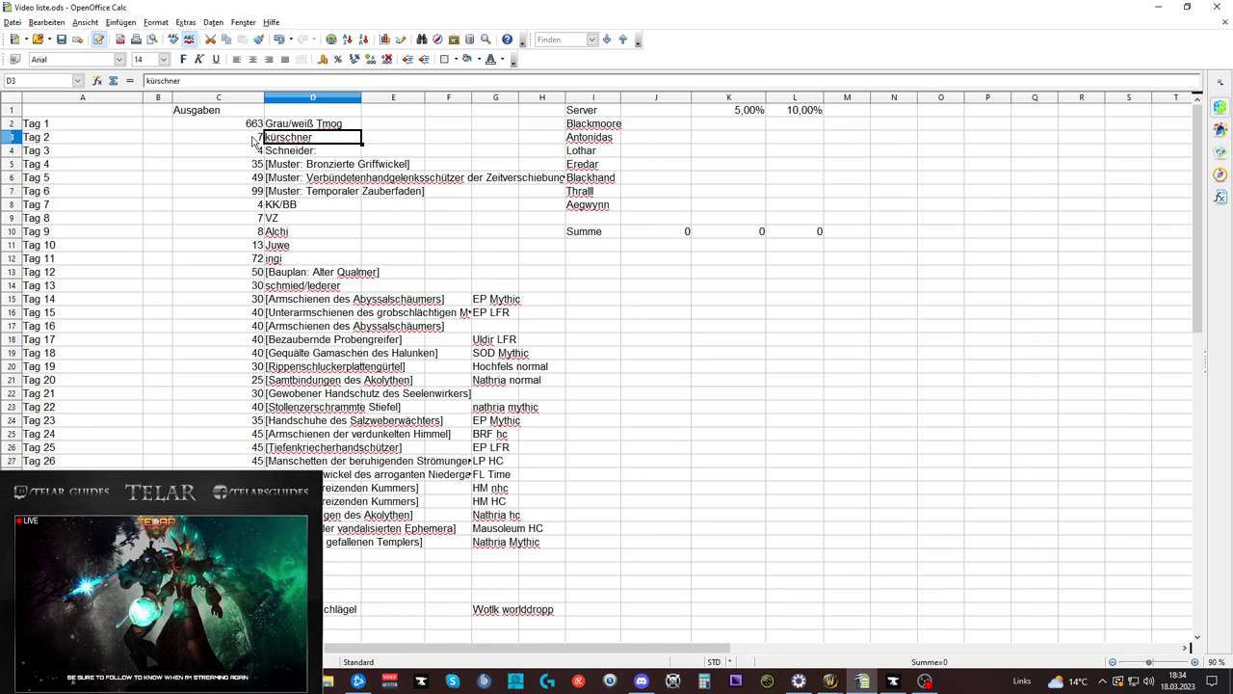
left_click(252, 152)
left_click(285, 156)
left_click(260, 166)
left_click(269, 152)
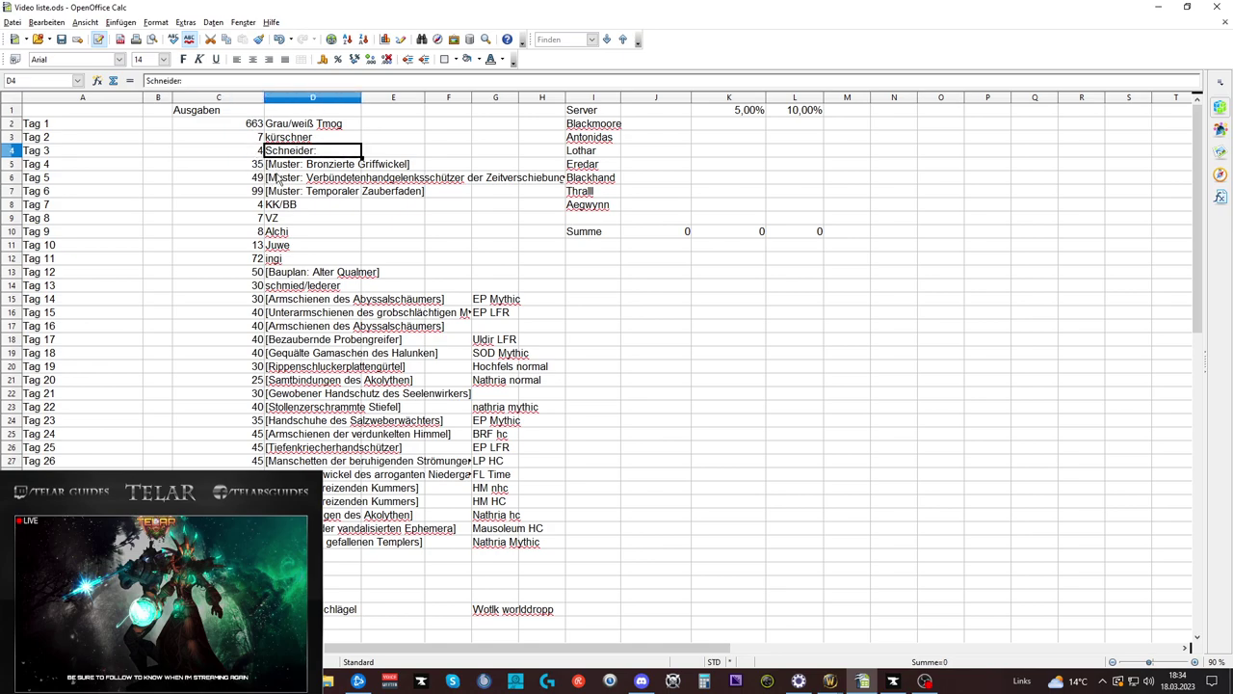
Go through the Ausgaben amounts in column C one by one from Tag 4 to Tag 10
left_click(256, 168)
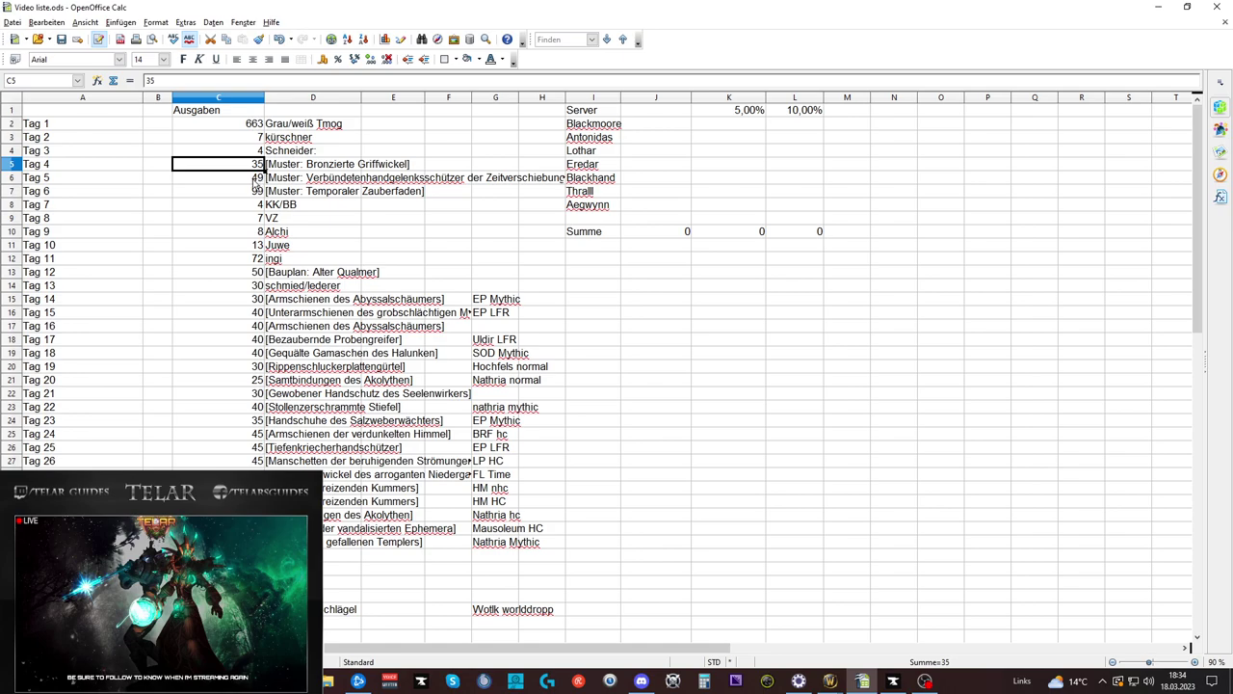
left_click(257, 182)
left_click(256, 193)
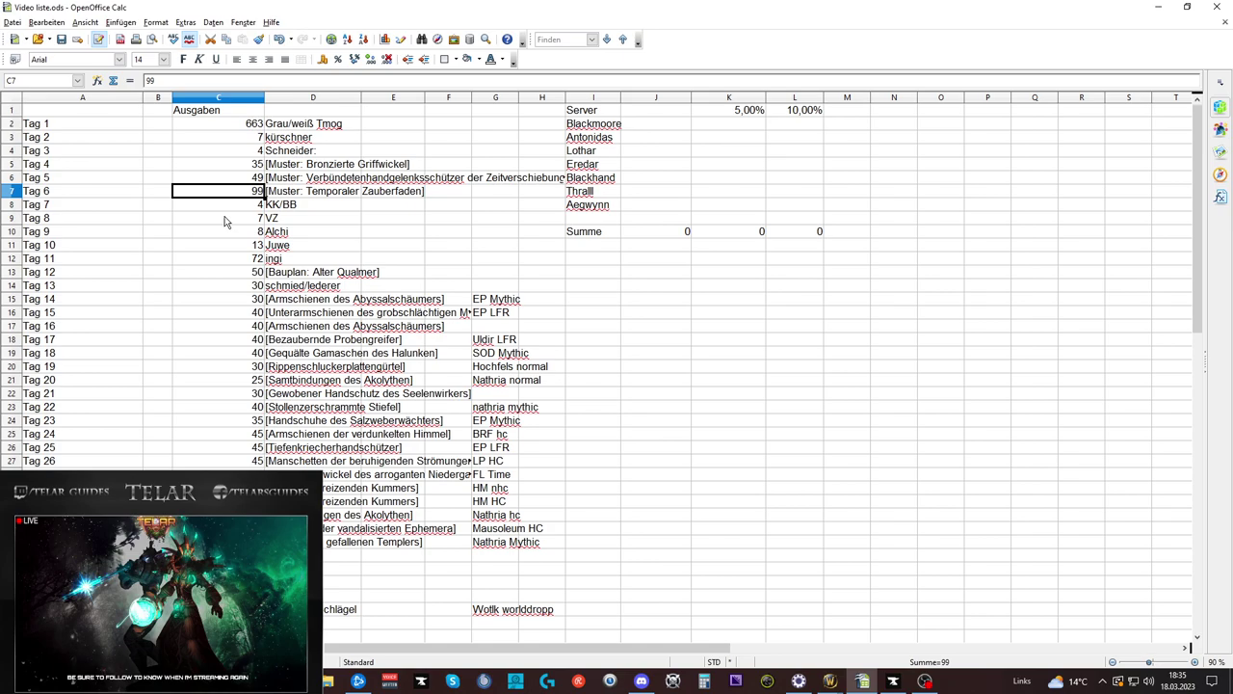
left_click(258, 205)
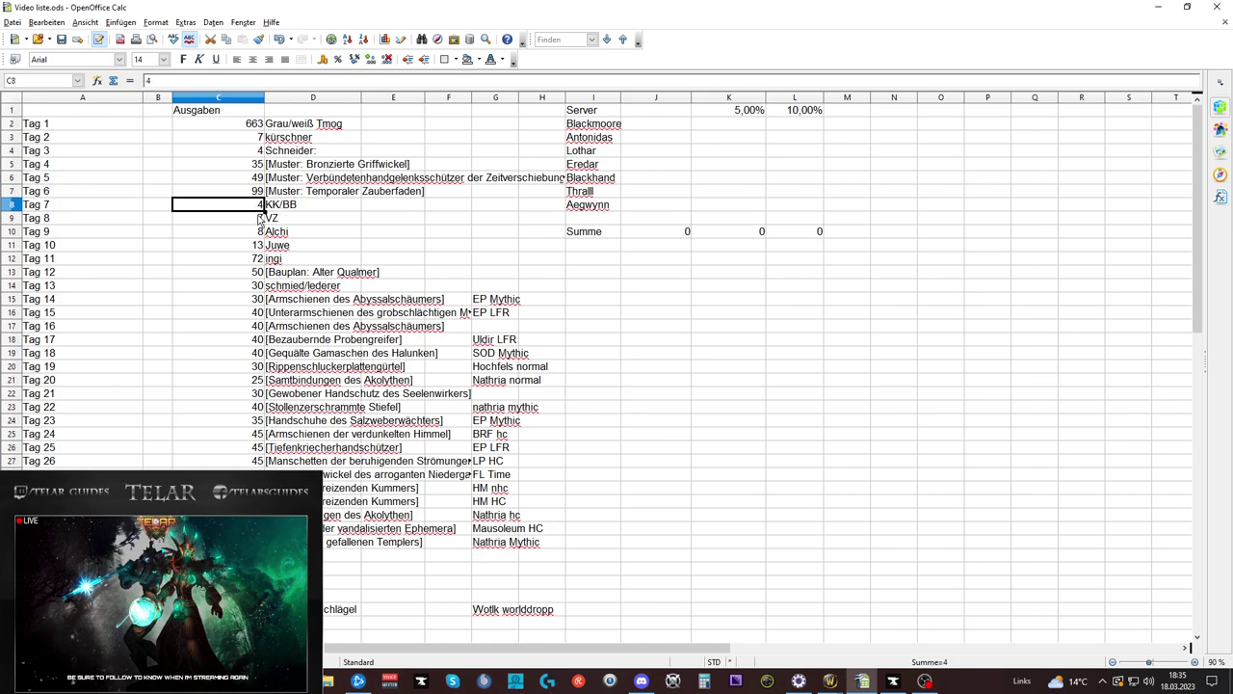
left_click(261, 220)
left_click(253, 235)
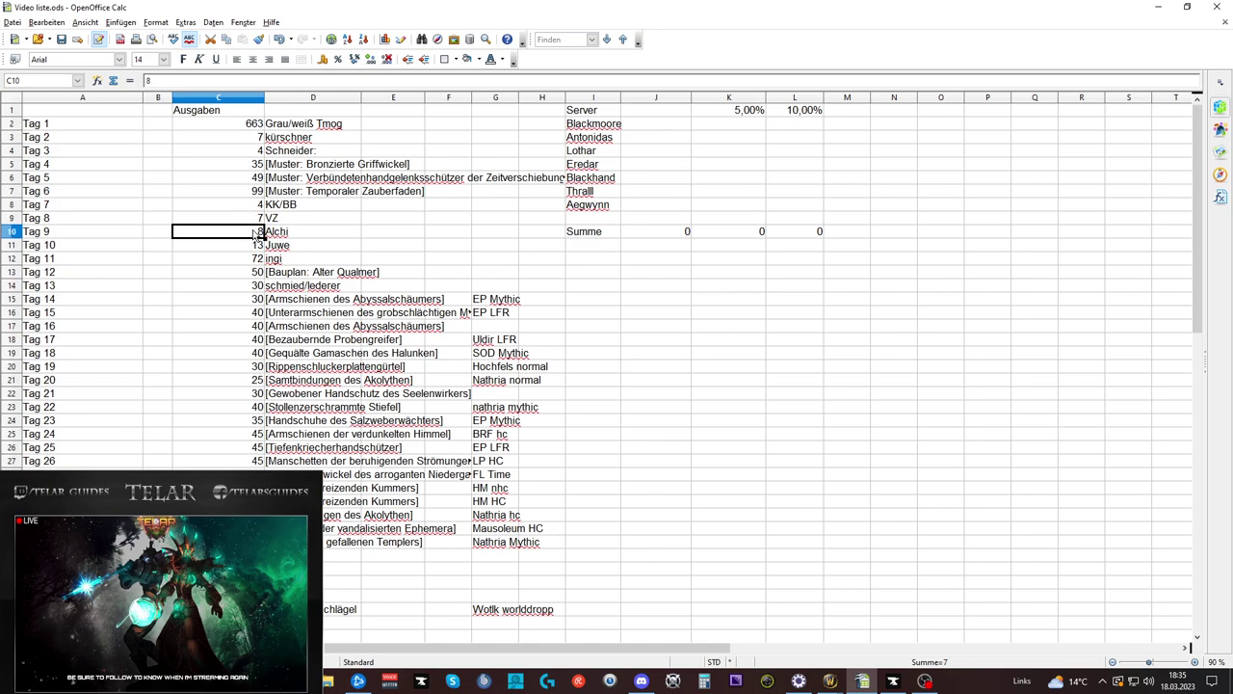
left_click(251, 246)
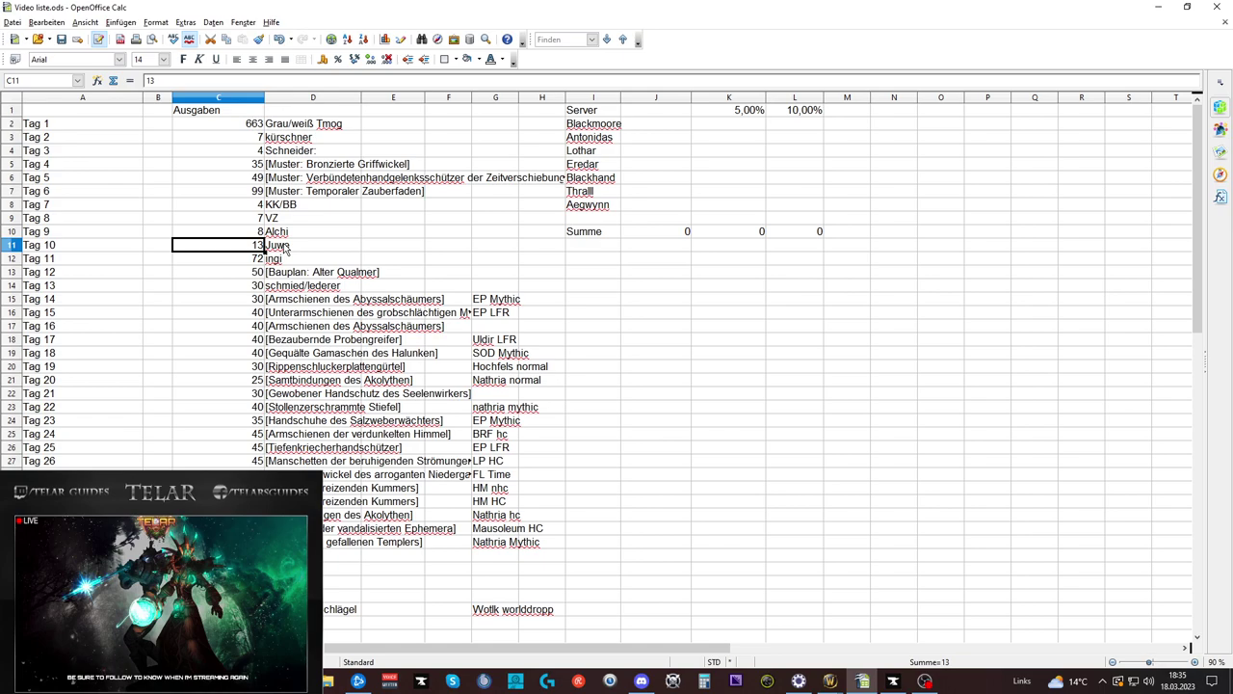
Switch back to World of Warcraft and open the Lederverarbeitung der Dracheninseln profession window
key("alt+Tab")
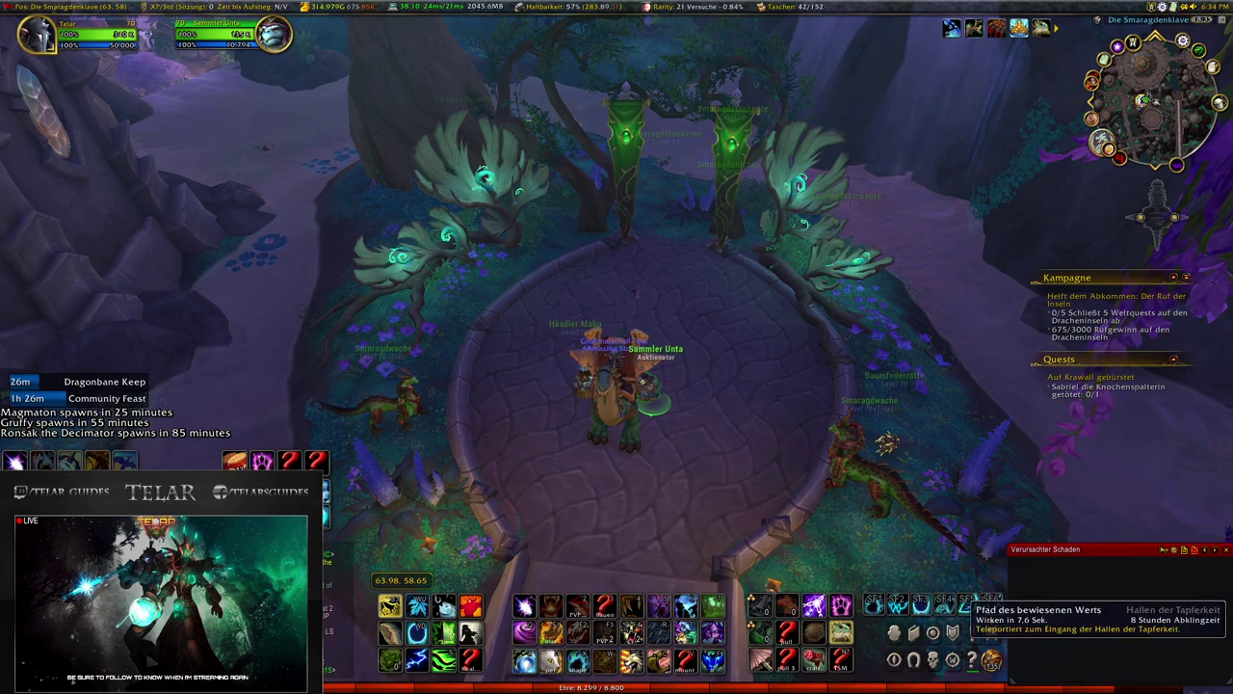
left_click(993, 660)
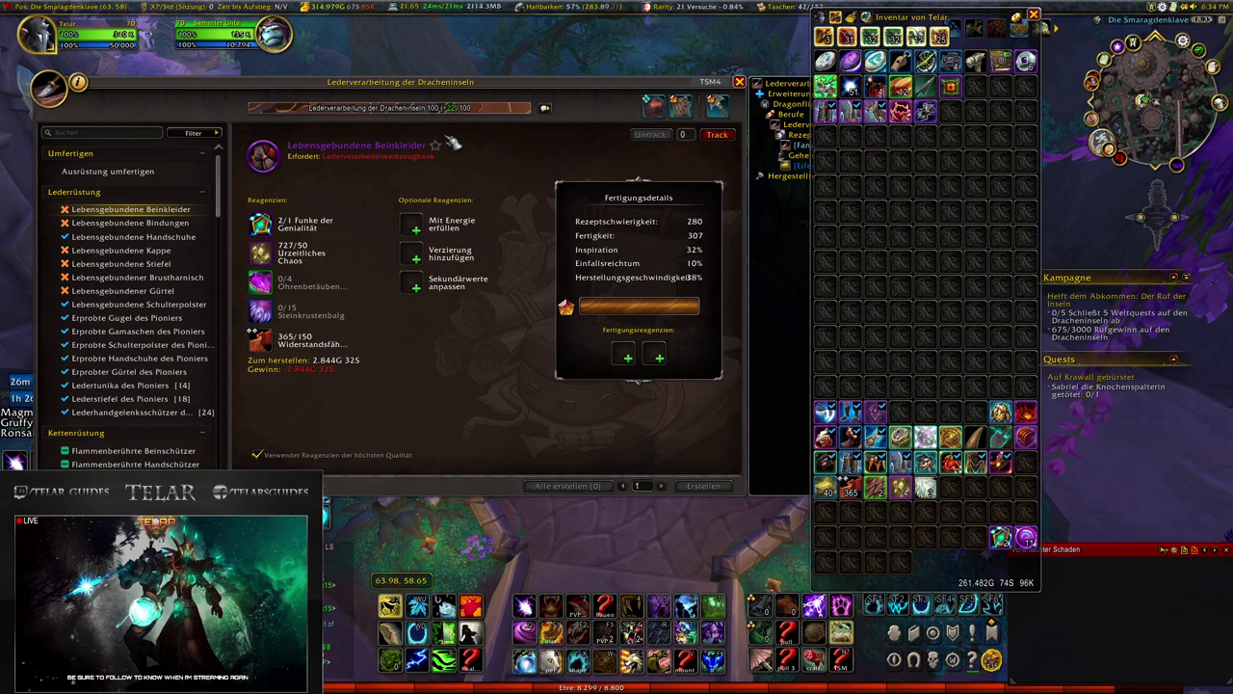
Compare the Lederrüstungsschmiedekunst and Kettenrüstungsschmiedekunst specializations, then return to the leatherworking recipe list
left_click(222, 501)
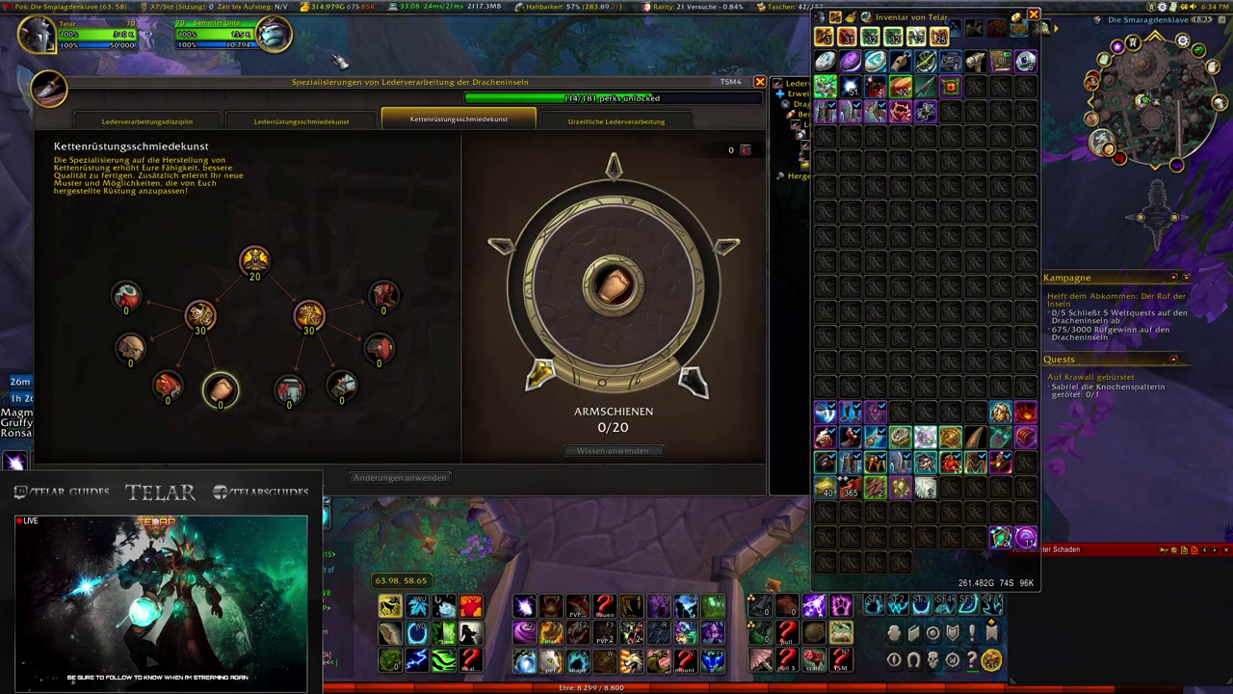
left_click(339, 123)
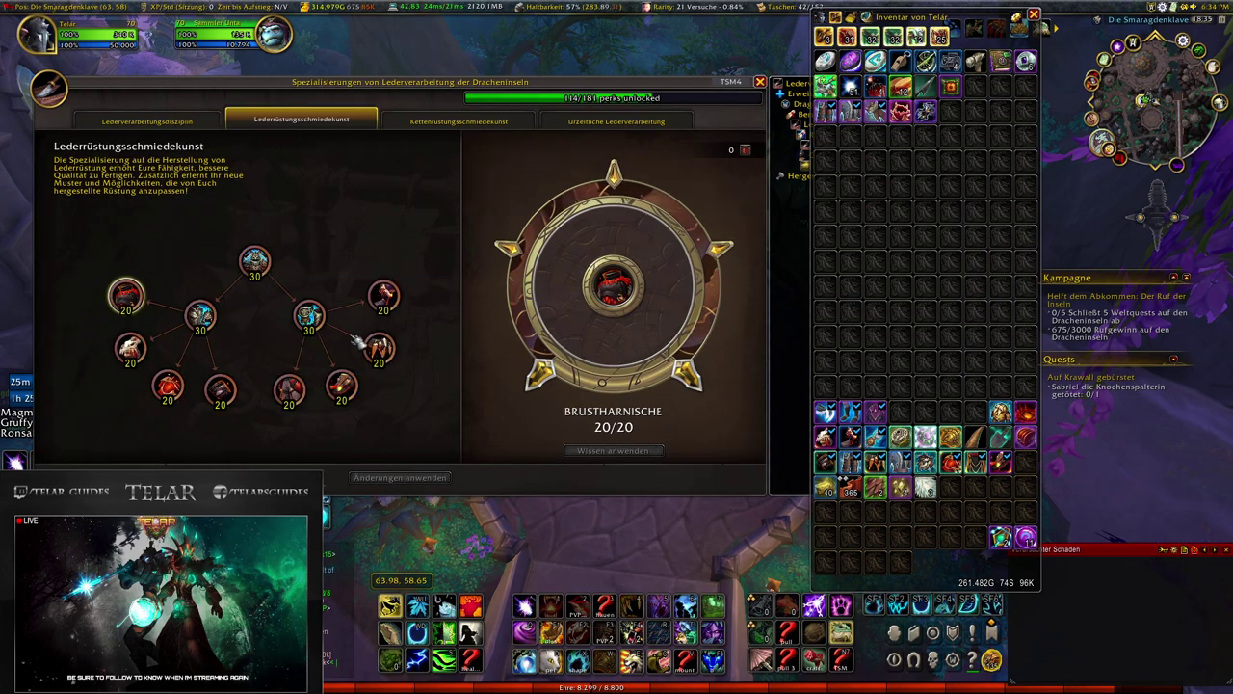
left_click(453, 121)
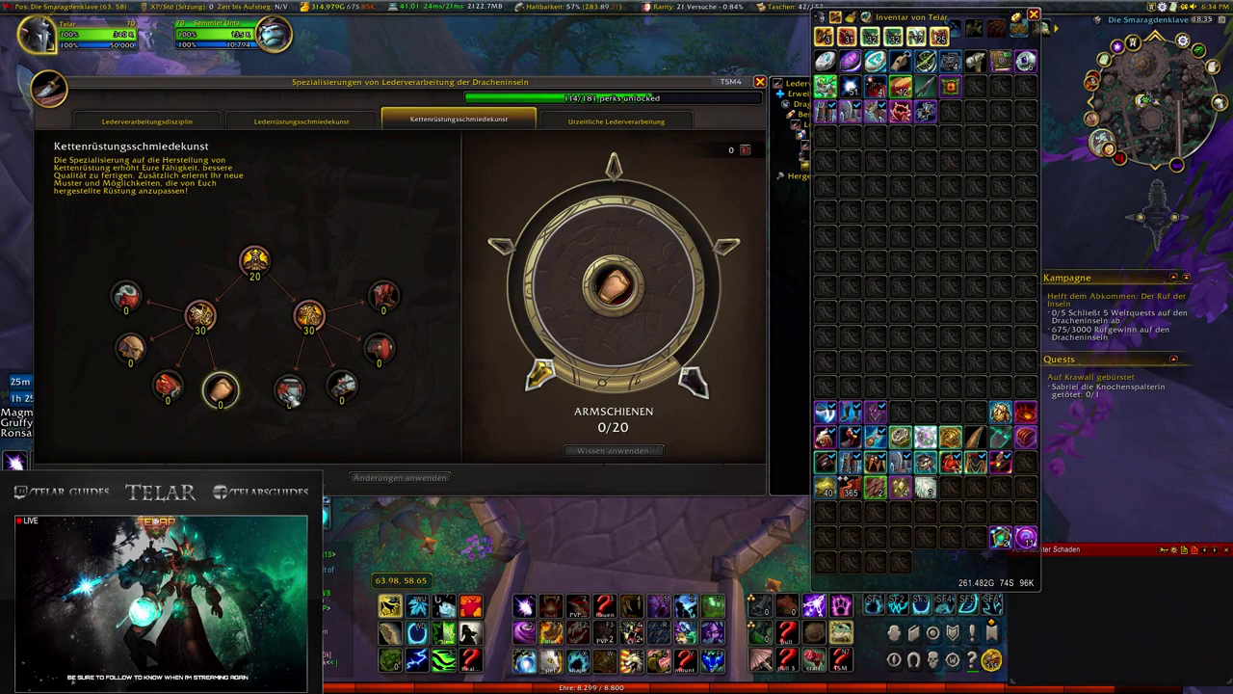
left_click(111, 122)
key("k")
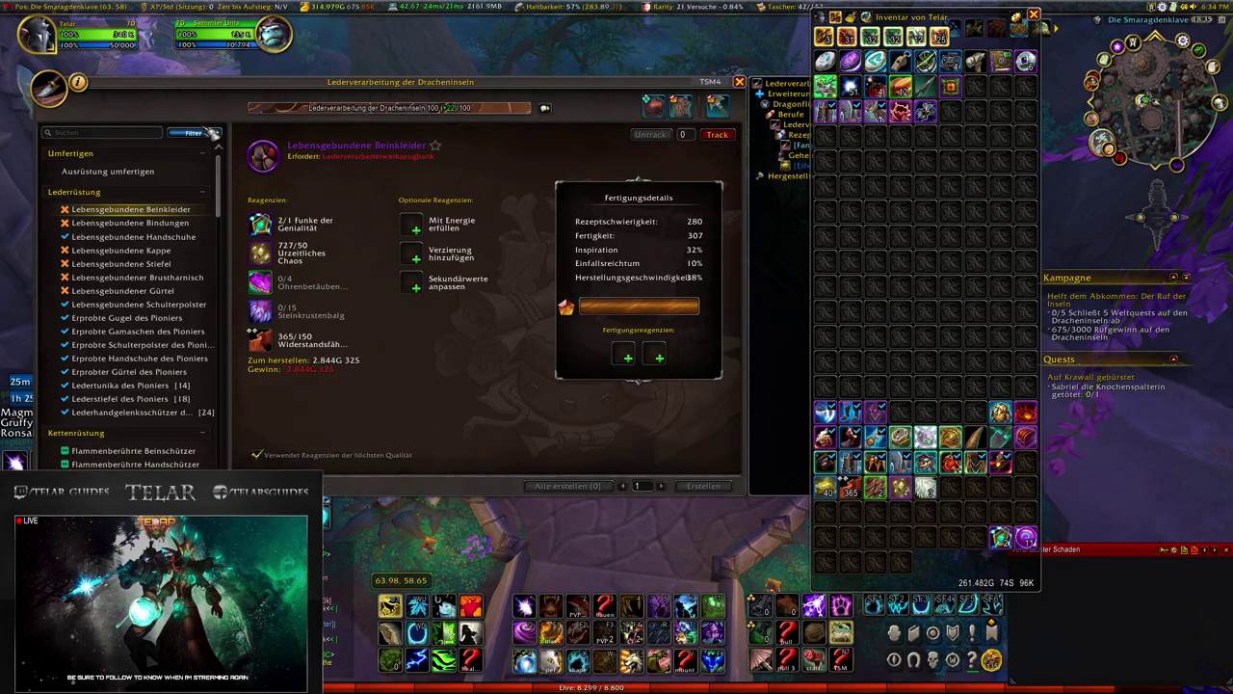
Review the Flammenberührt recipes under Kettenrüstung, including Handschützer, Helm and Beinschützer, and the reagents they require
left_click(210, 132)
scroll(135, 240, "down", 5)
left_click(137, 185)
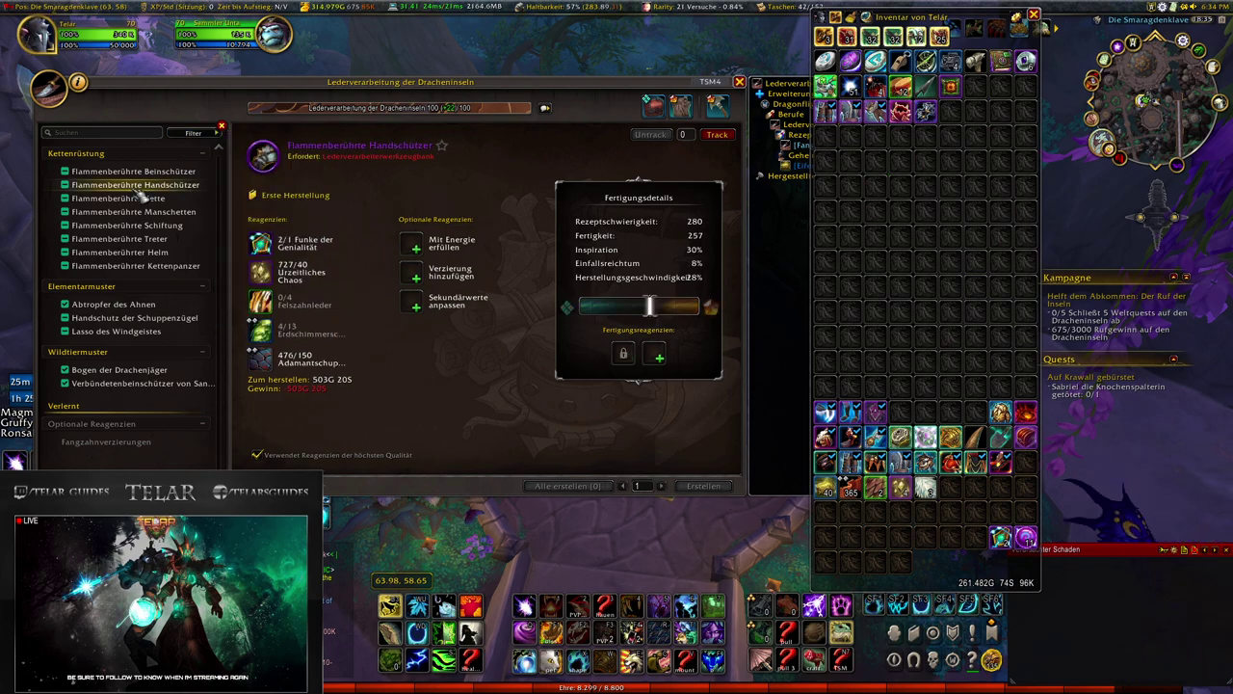
mouse_move(275, 196)
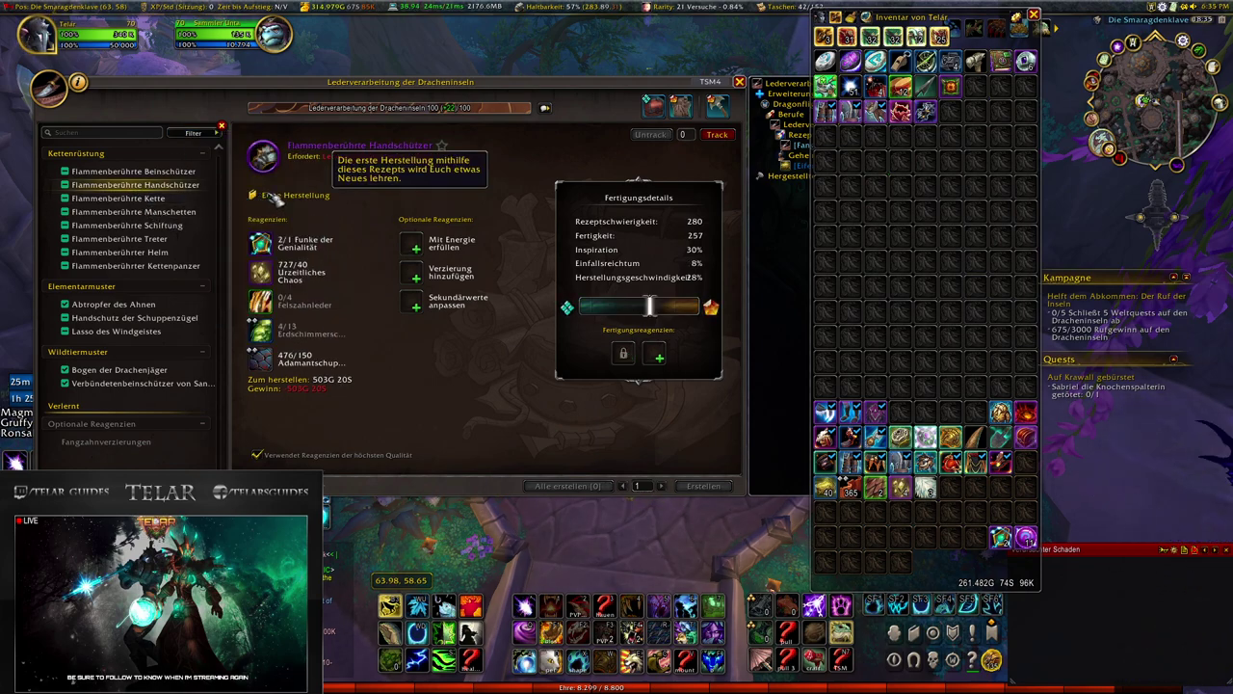
left_click(178, 212)
left_click(171, 252)
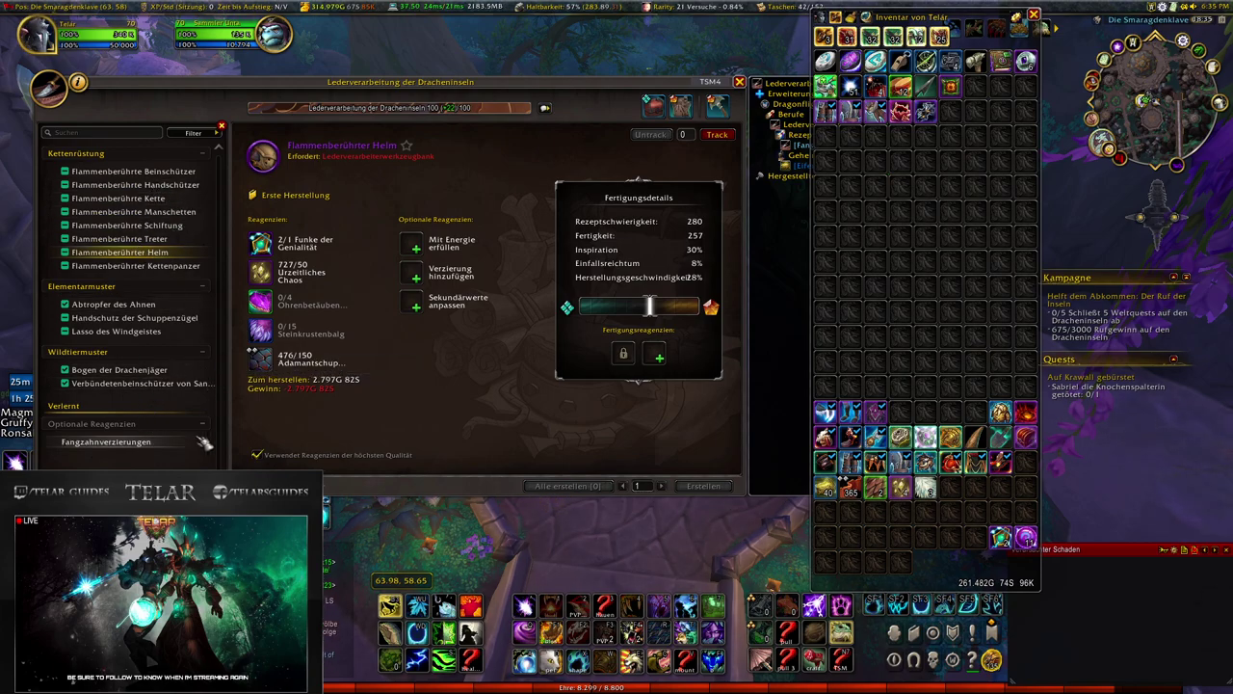
left_click(110, 172)
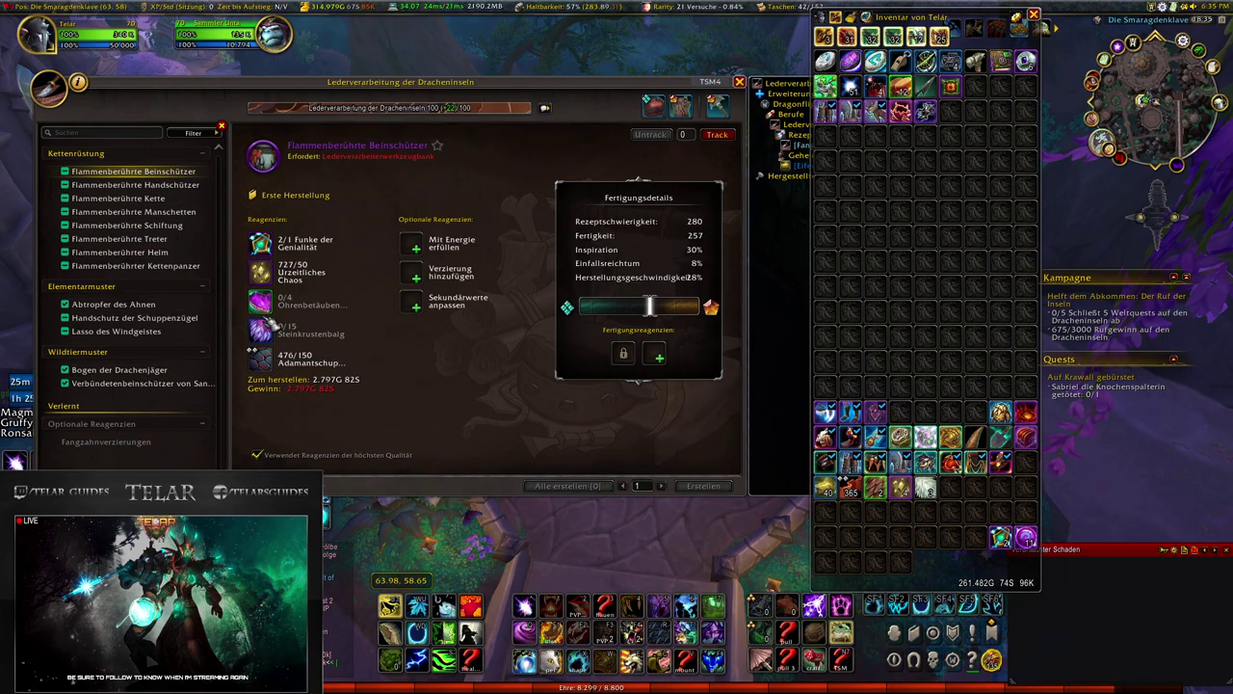
left_click(171, 240)
left_click(159, 253)
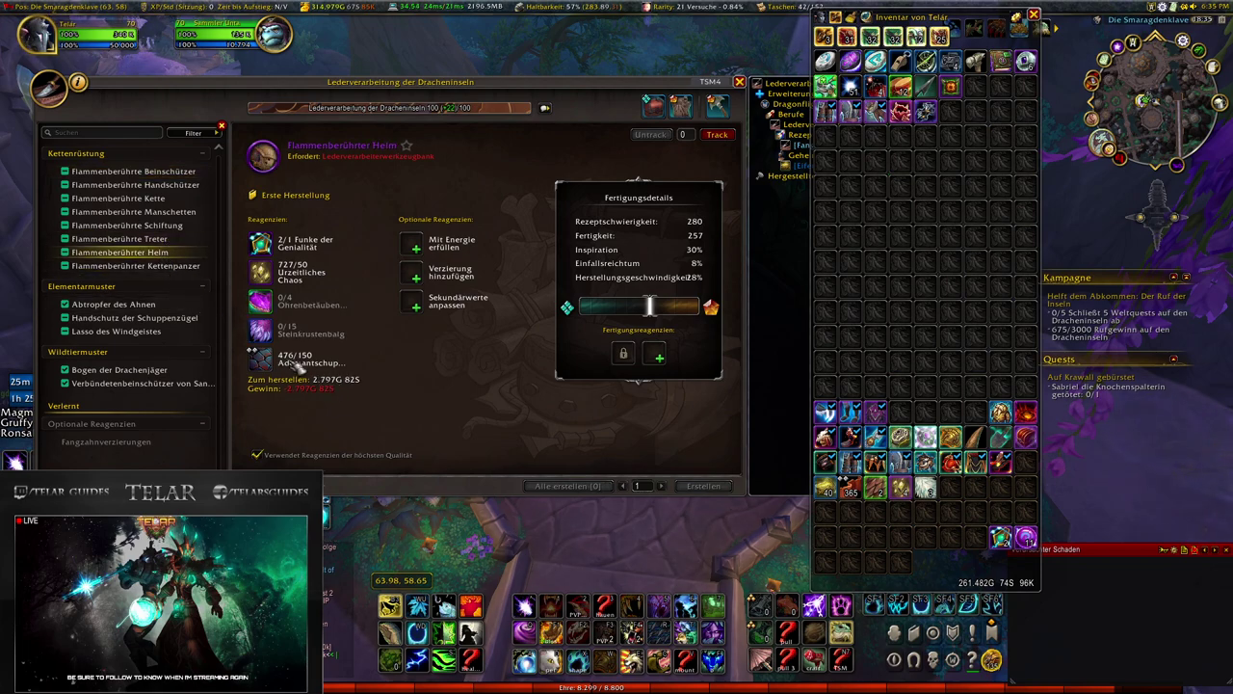
Review the Elementarmuster and Wildtiermuster recipes through Verbündetenbeinschützer von Sansok Khan, and close the profession window
left_click(114, 305)
left_click(125, 318)
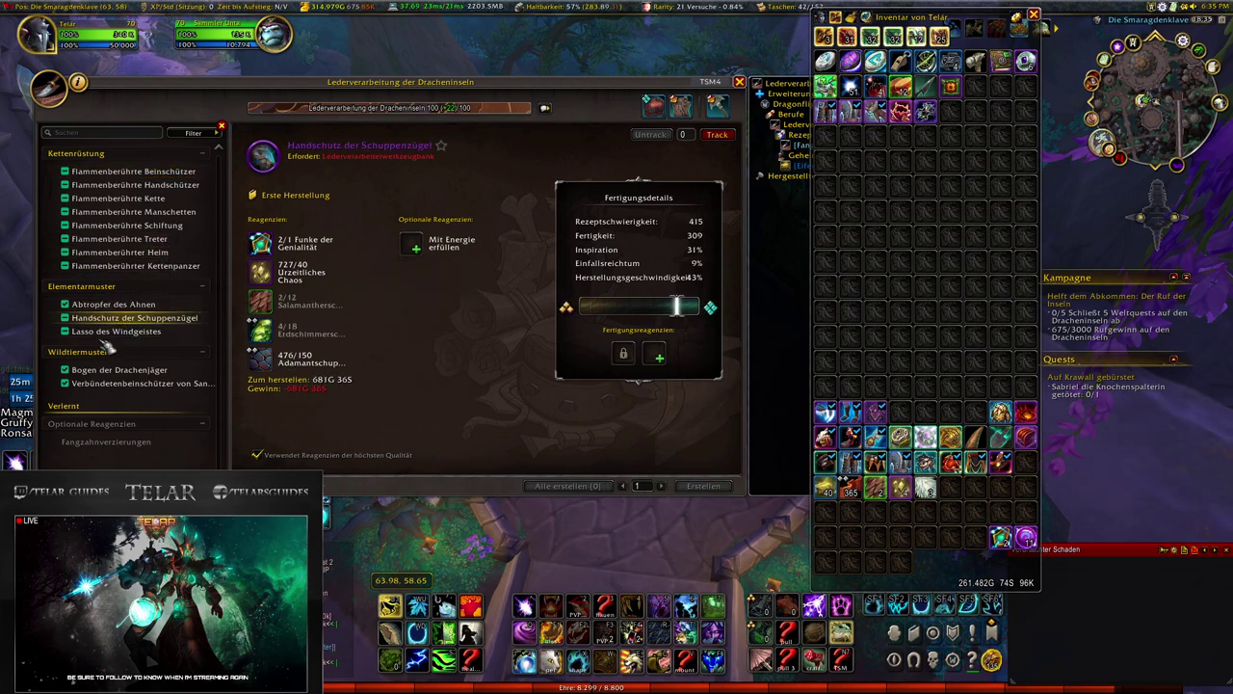
left_click(115, 370)
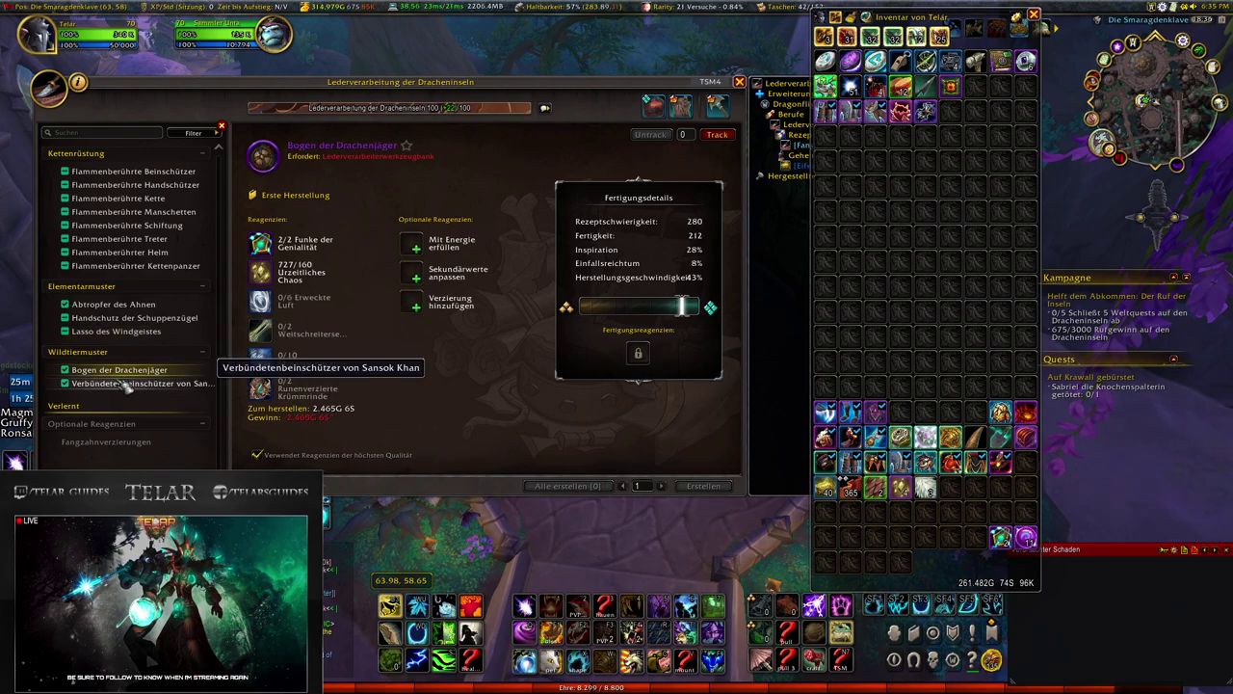
left_click(124, 383)
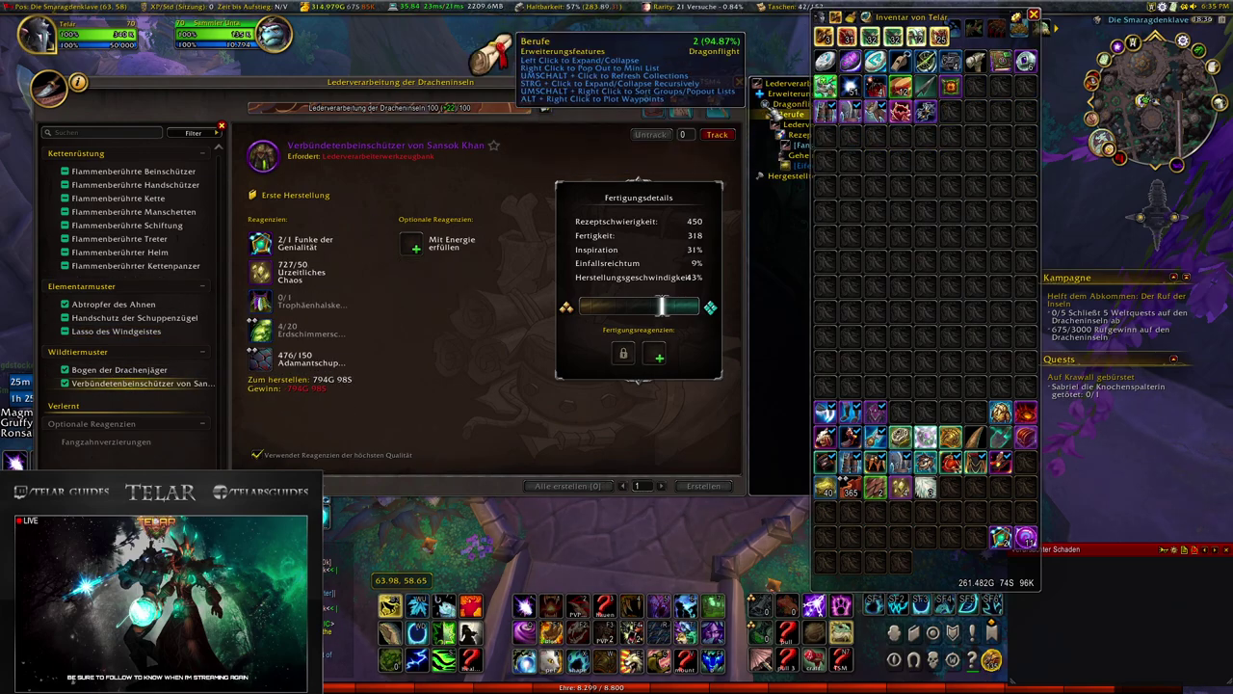
key("Escape")
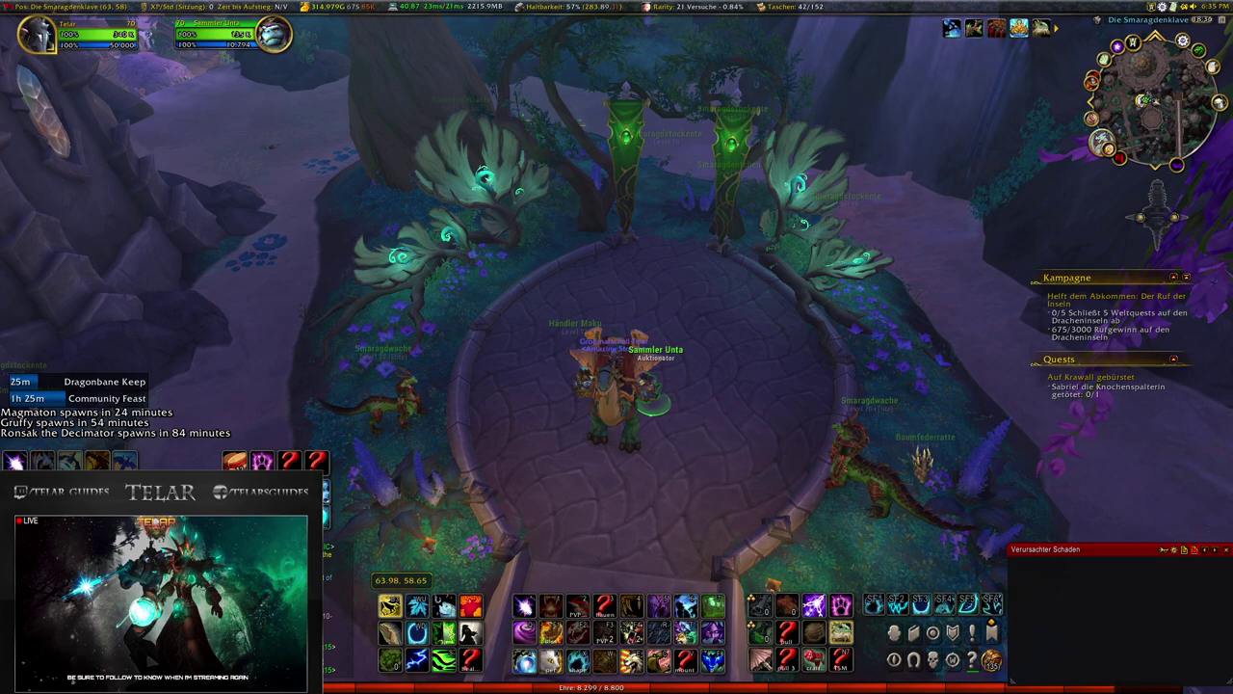
Switch back to the expense sheet in OpenOffice Calc and go through the Ausgaben amounts from Tag 11 to Tag 13
key("alt+Tab")
left_click(246, 260)
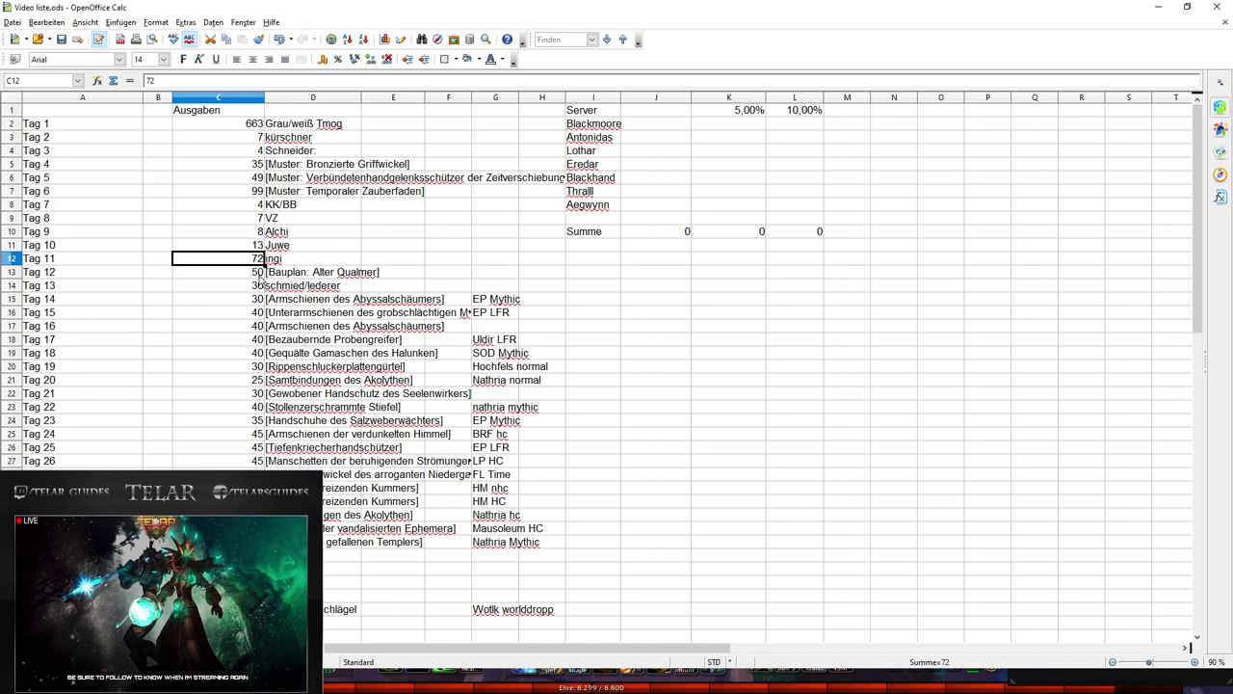
left_click(247, 275)
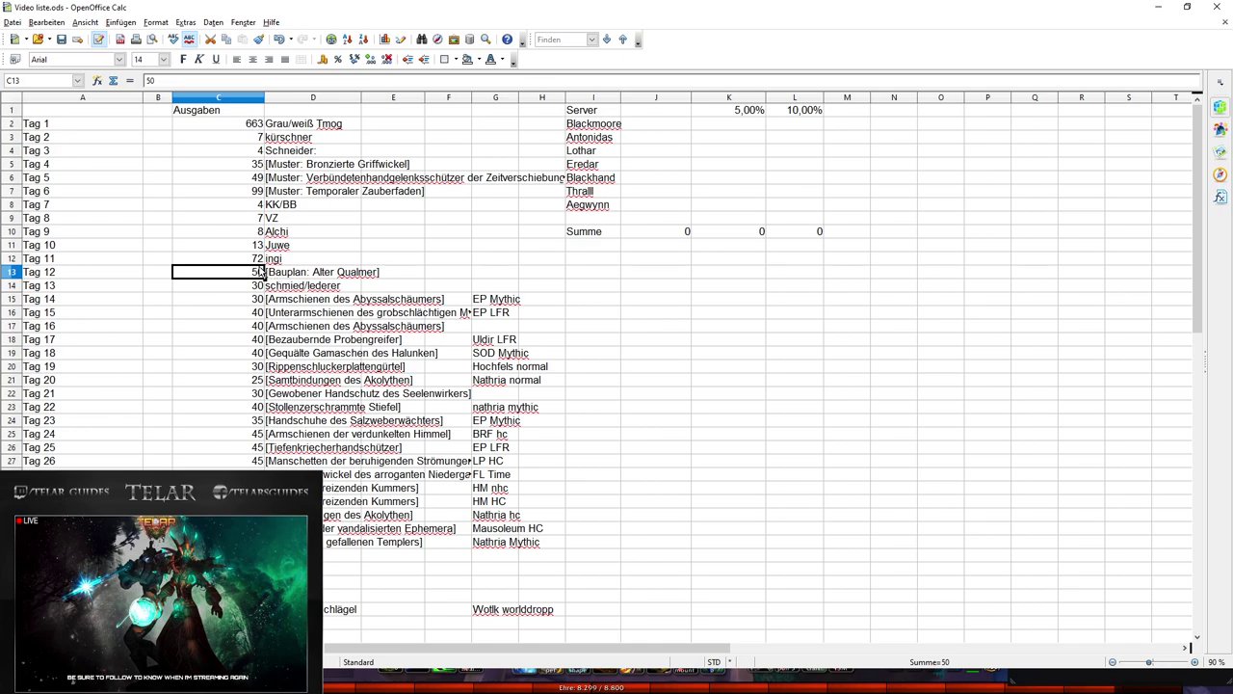
left_click(255, 285)
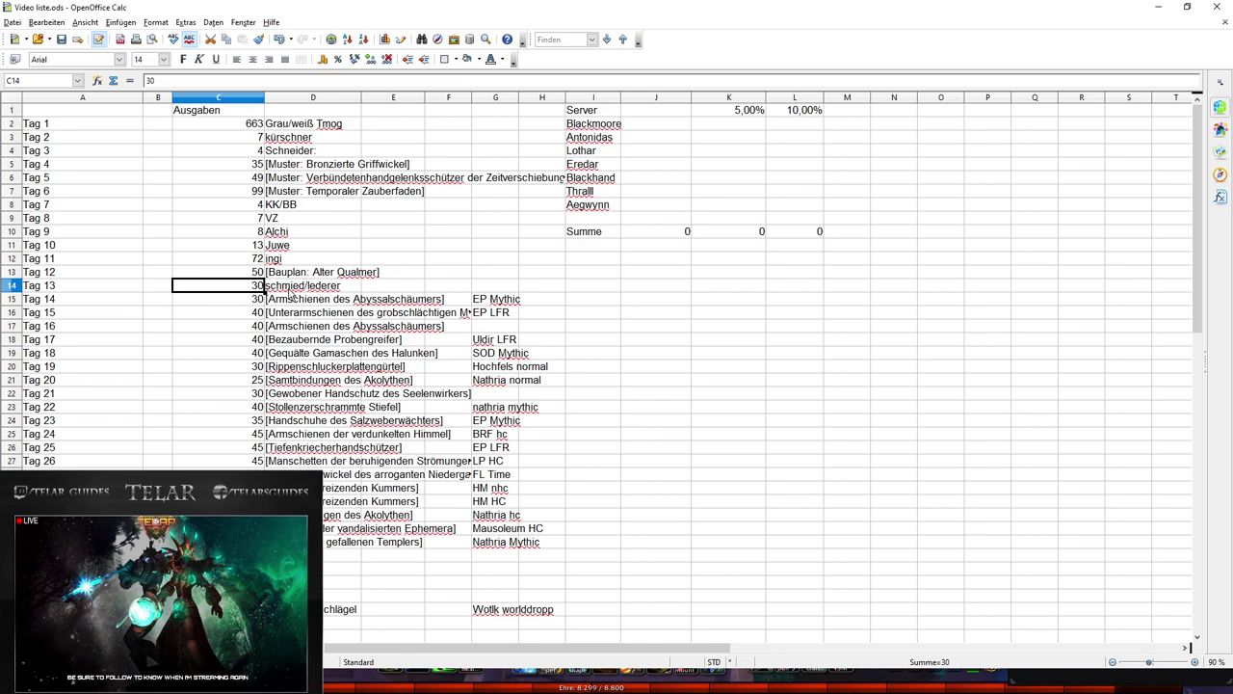
Go through the transmog items and raid origins listed for Tag 14 to Tag 16
scroll(611, 476, "down", 2)
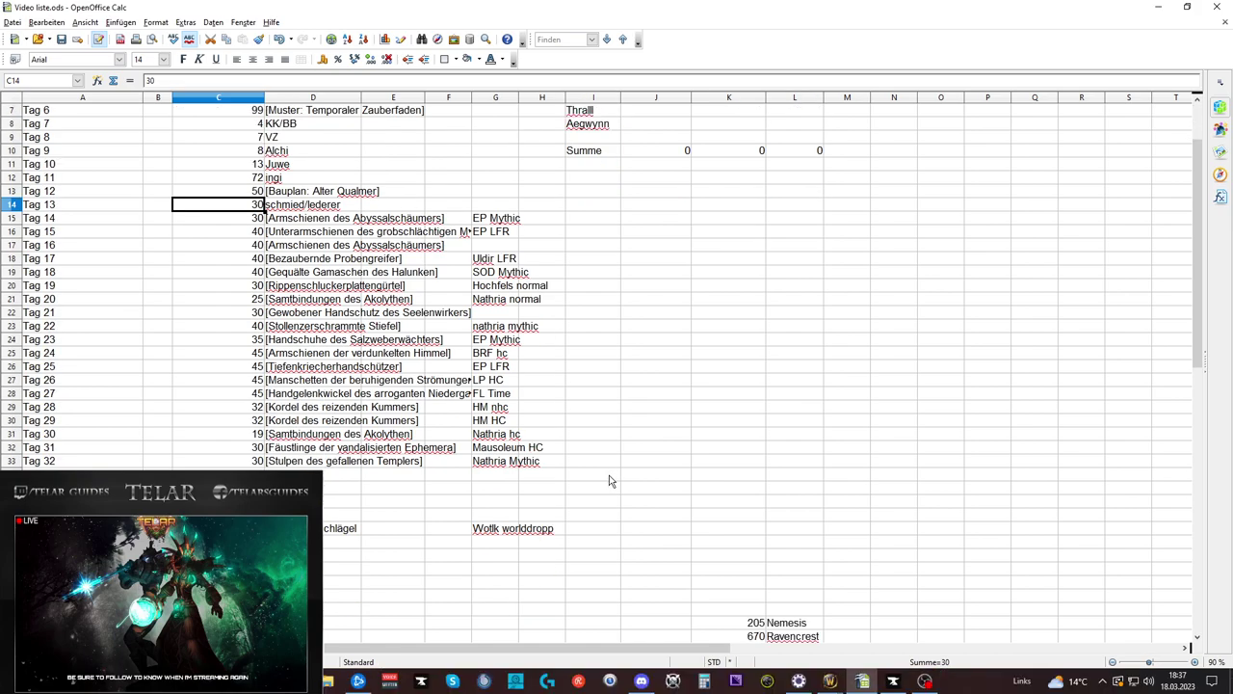
scroll(609, 478, "down", 3)
scroll(608, 477, "up", 1)
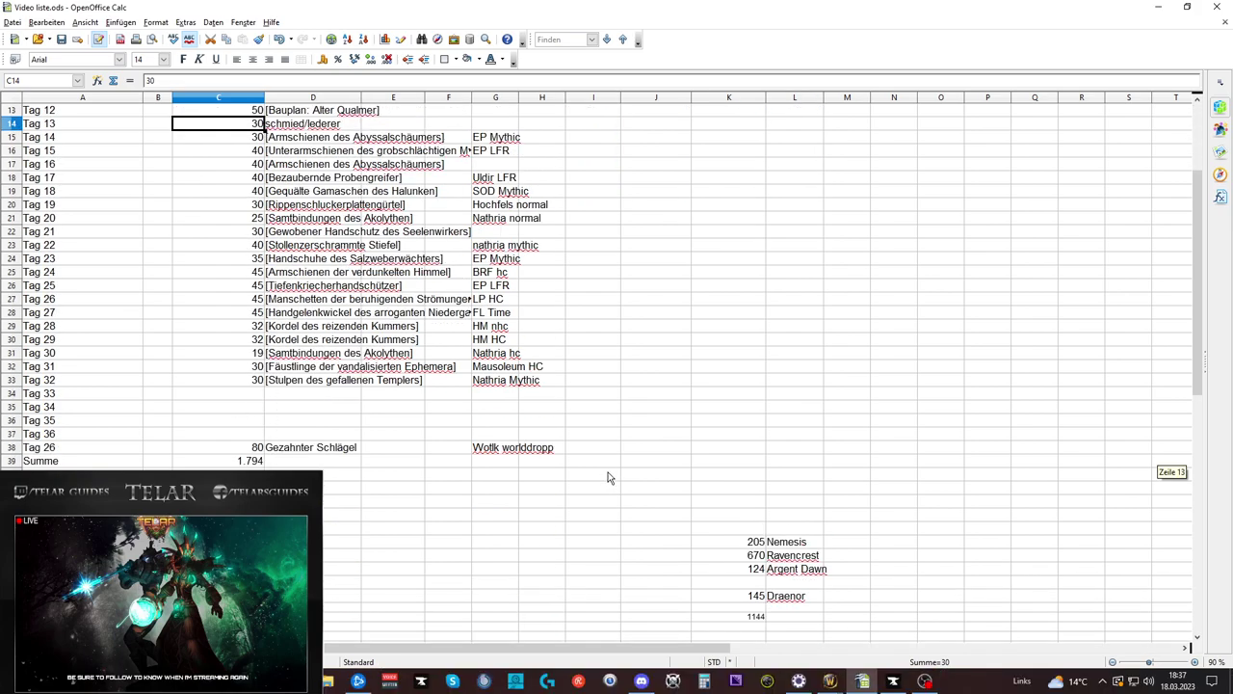
left_click(287, 140)
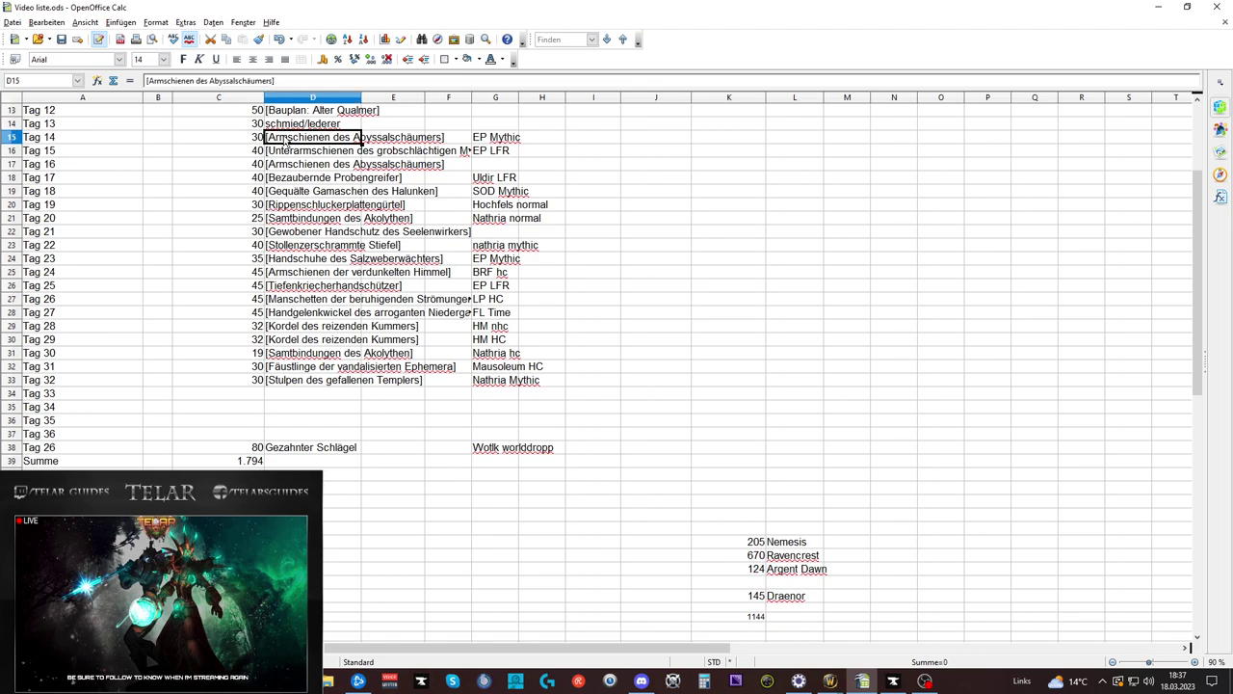
left_click(511, 139)
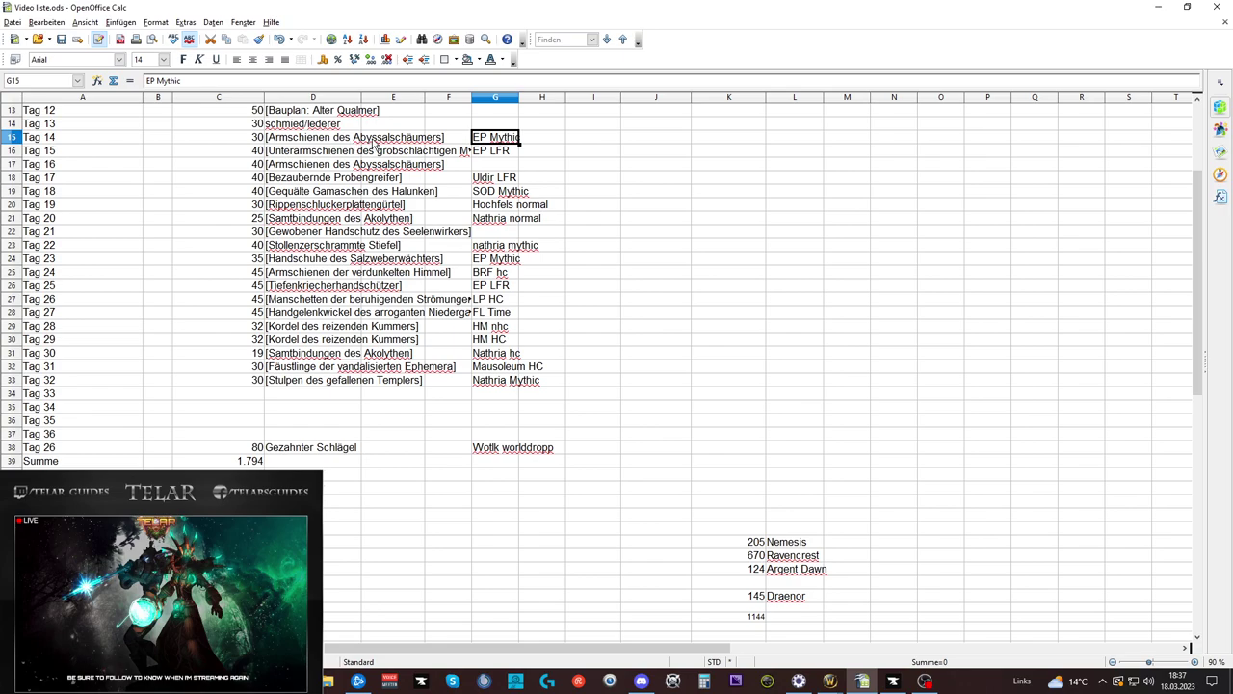
left_click(487, 155)
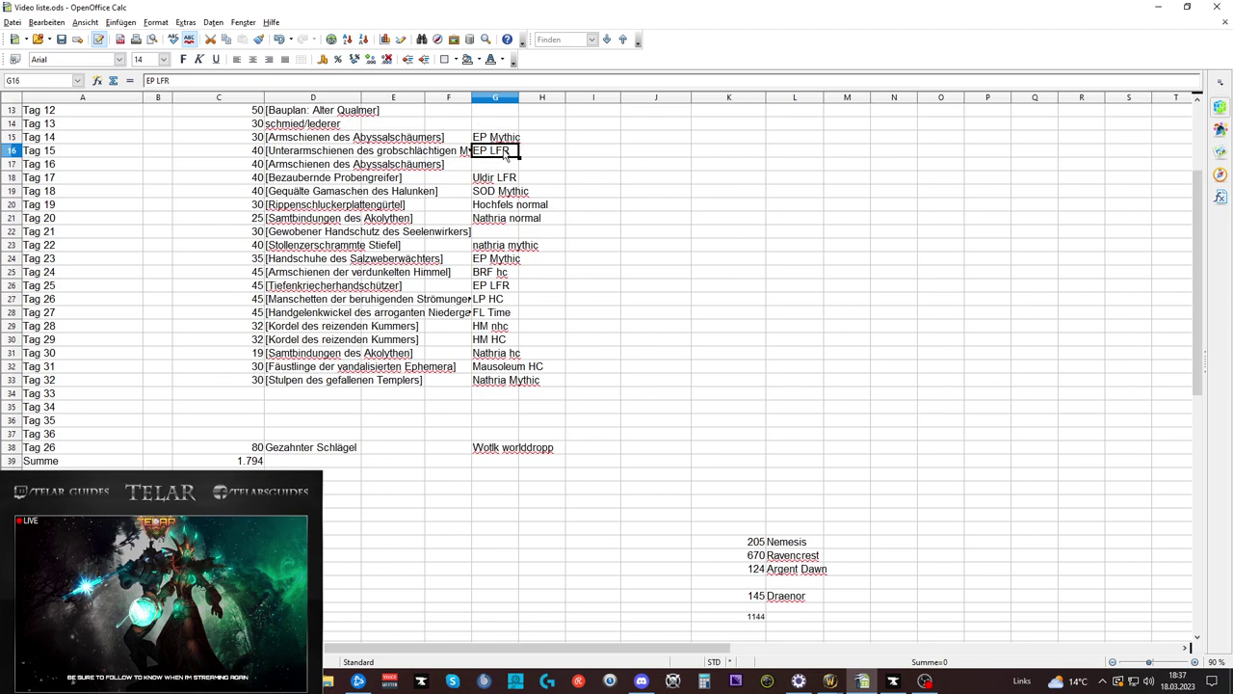
left_click(335, 169)
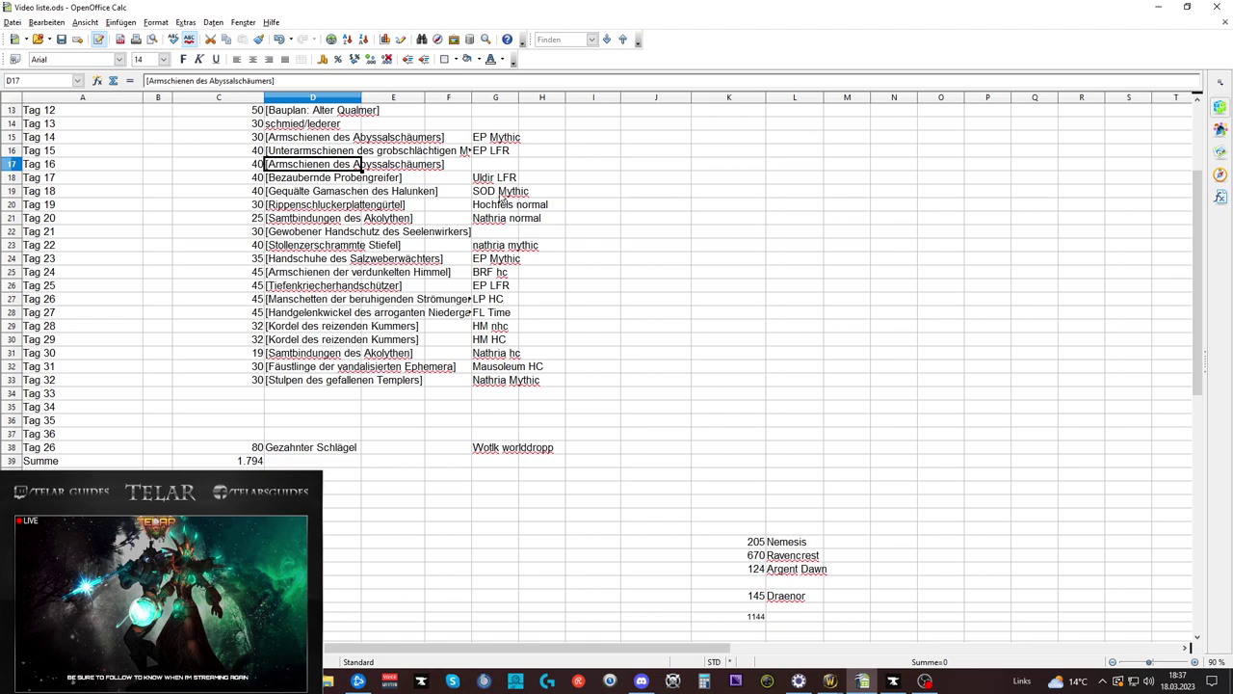
Go through the raid origins in column G from SOD Mythic on Tag 18 to BRF hc on Tag 24
left_click(501, 196)
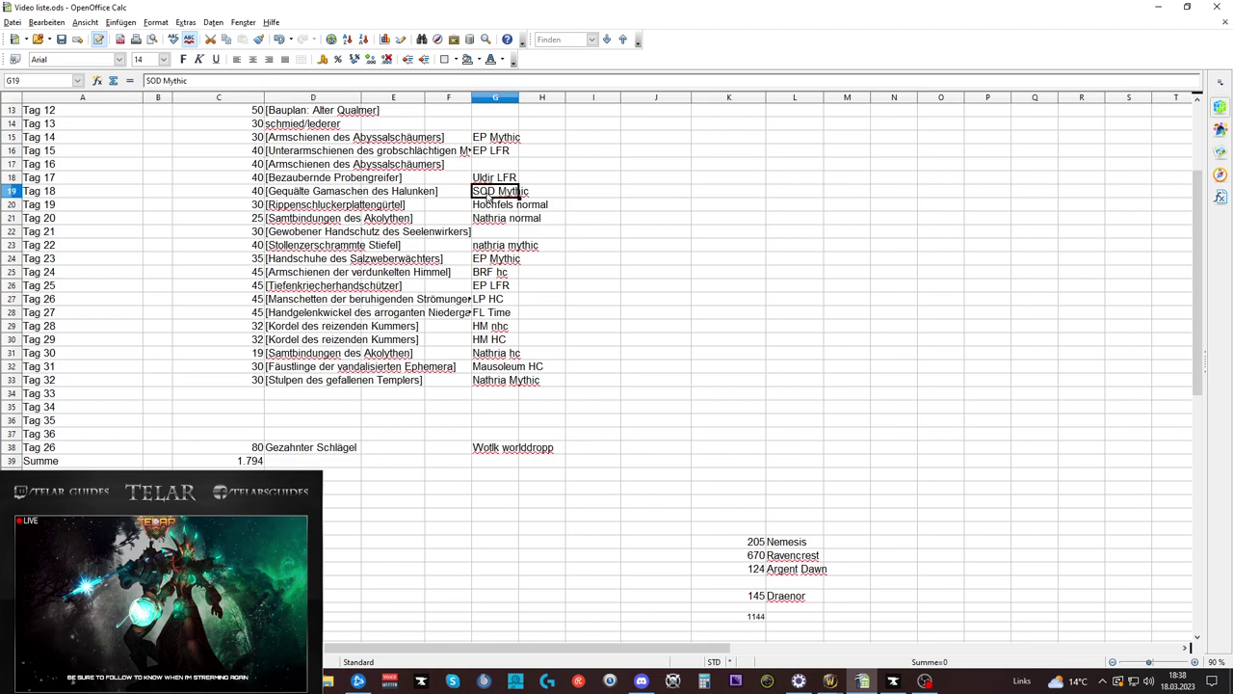
left_click(503, 205)
left_click(498, 220)
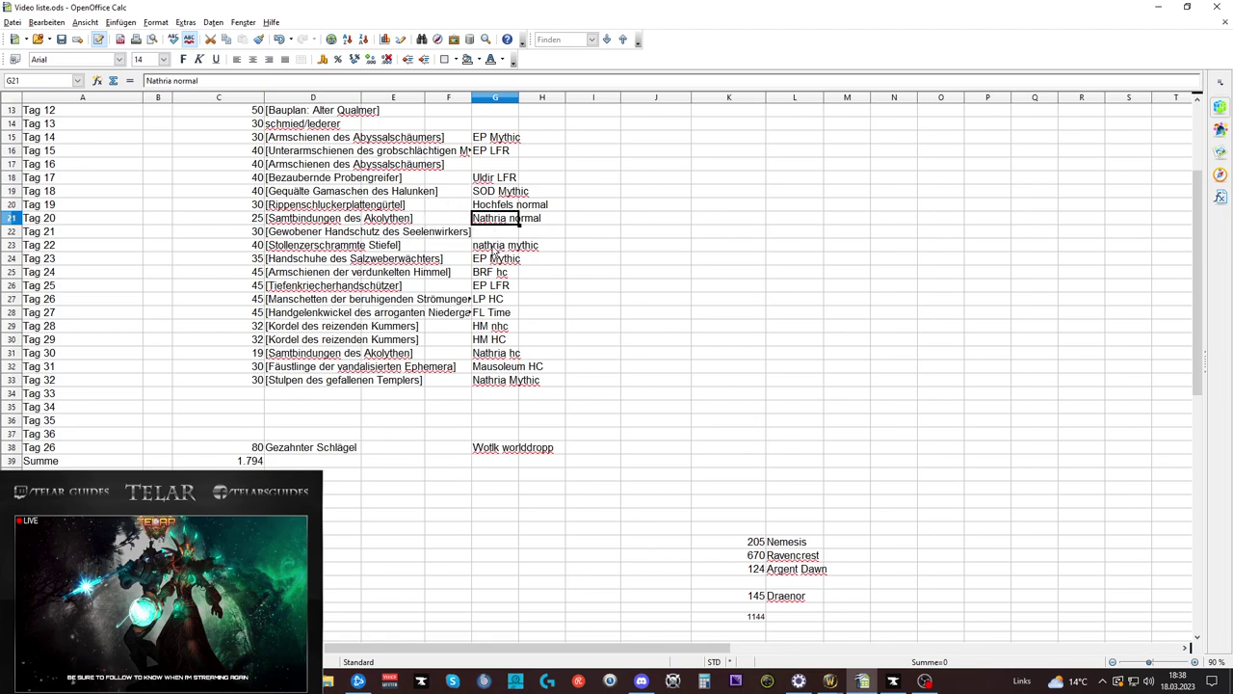
left_click(492, 260)
left_click(492, 274)
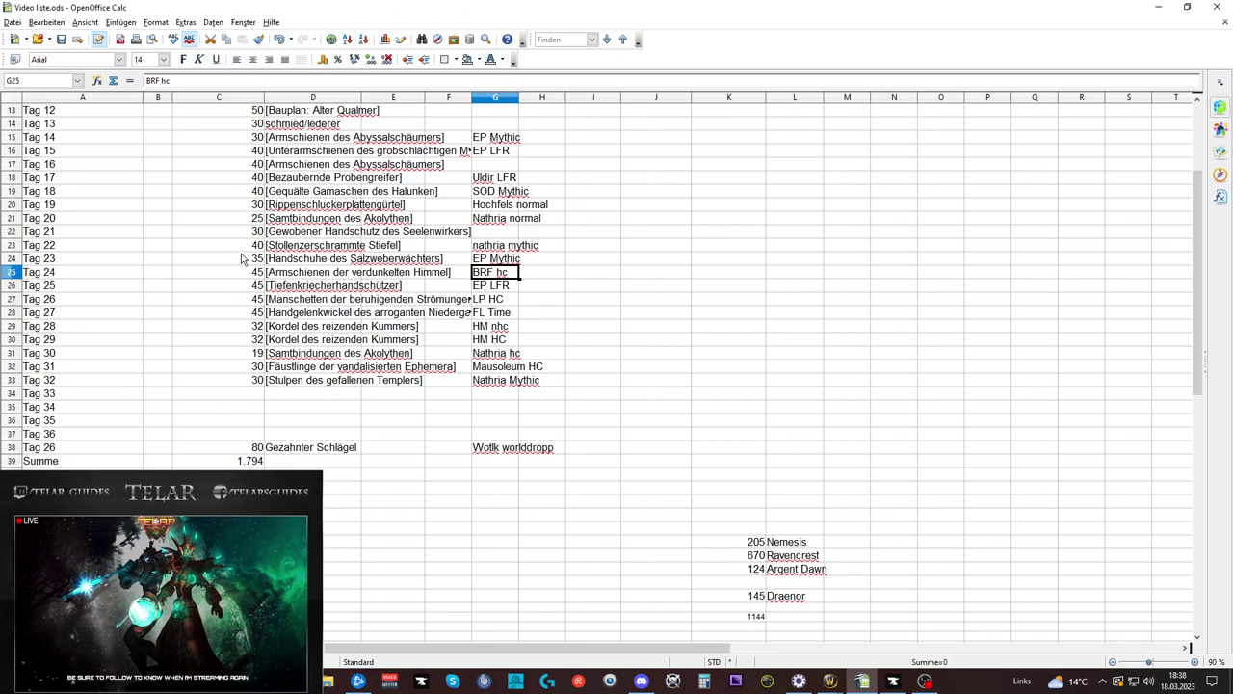
Review the whole expense list from Tag 1 down to the Summe row
scroll(355, 344, "up", 4)
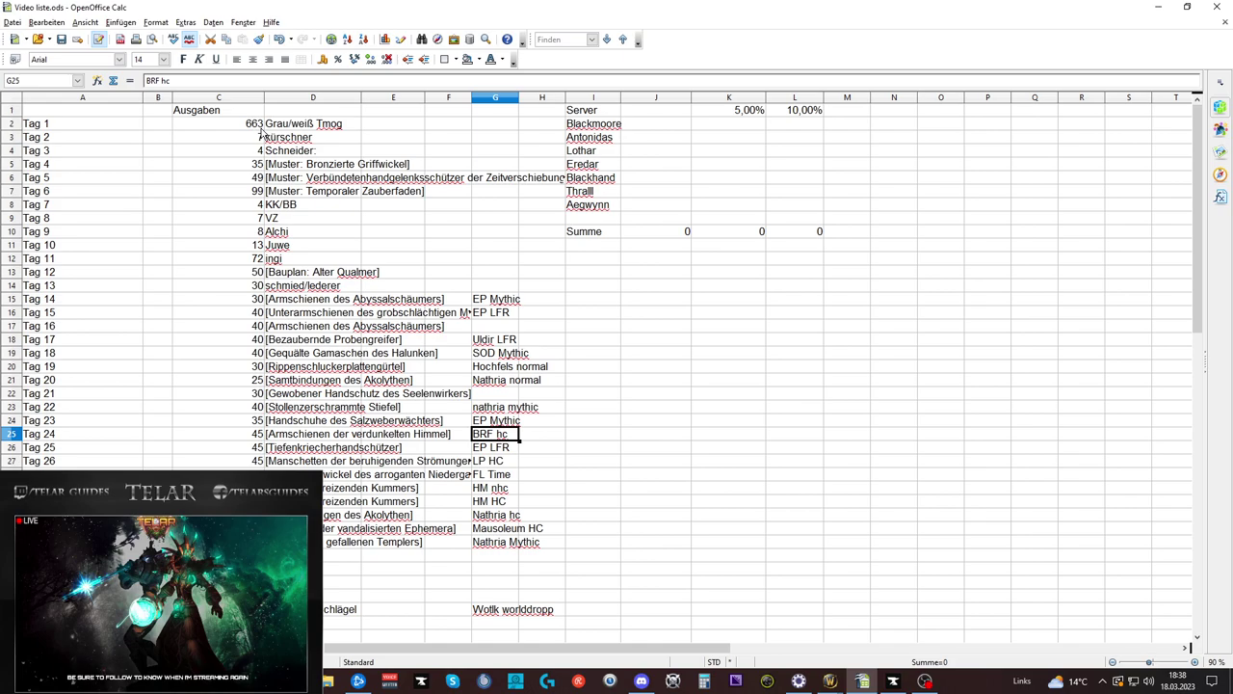
scroll(488, 415, "down", 2)
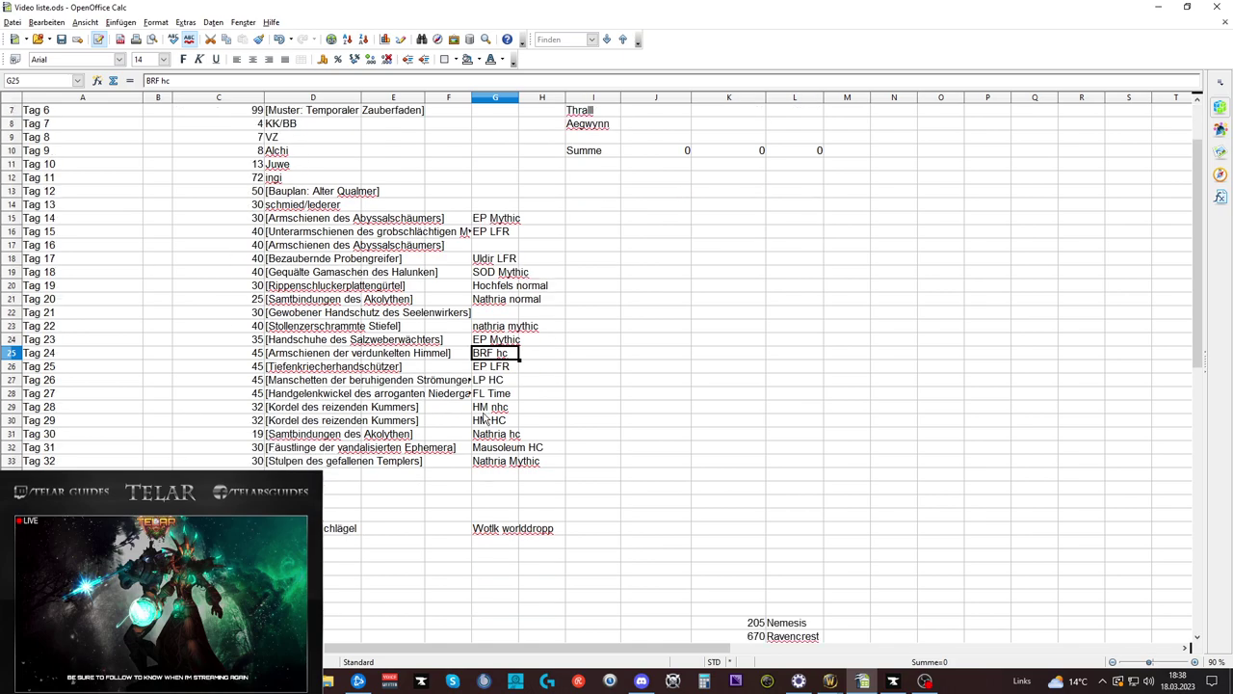
scroll(481, 413, "down", 2)
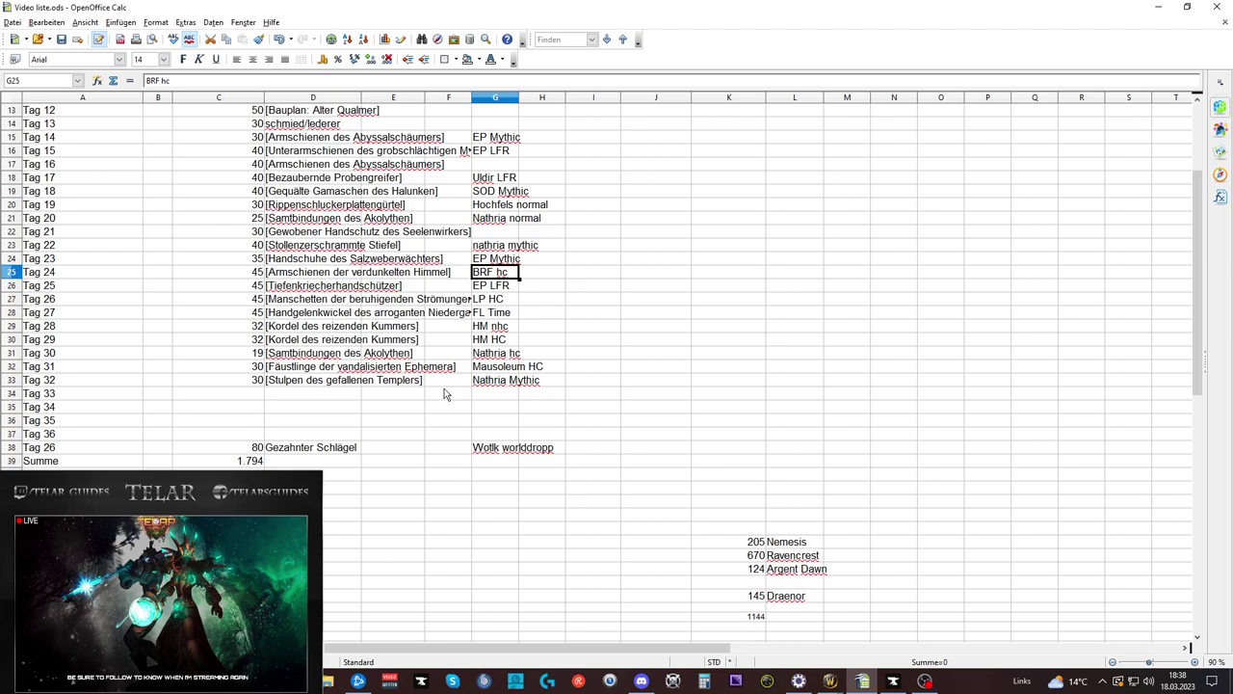
scroll(444, 393, "down", 1)
scroll(444, 393, "up", 1)
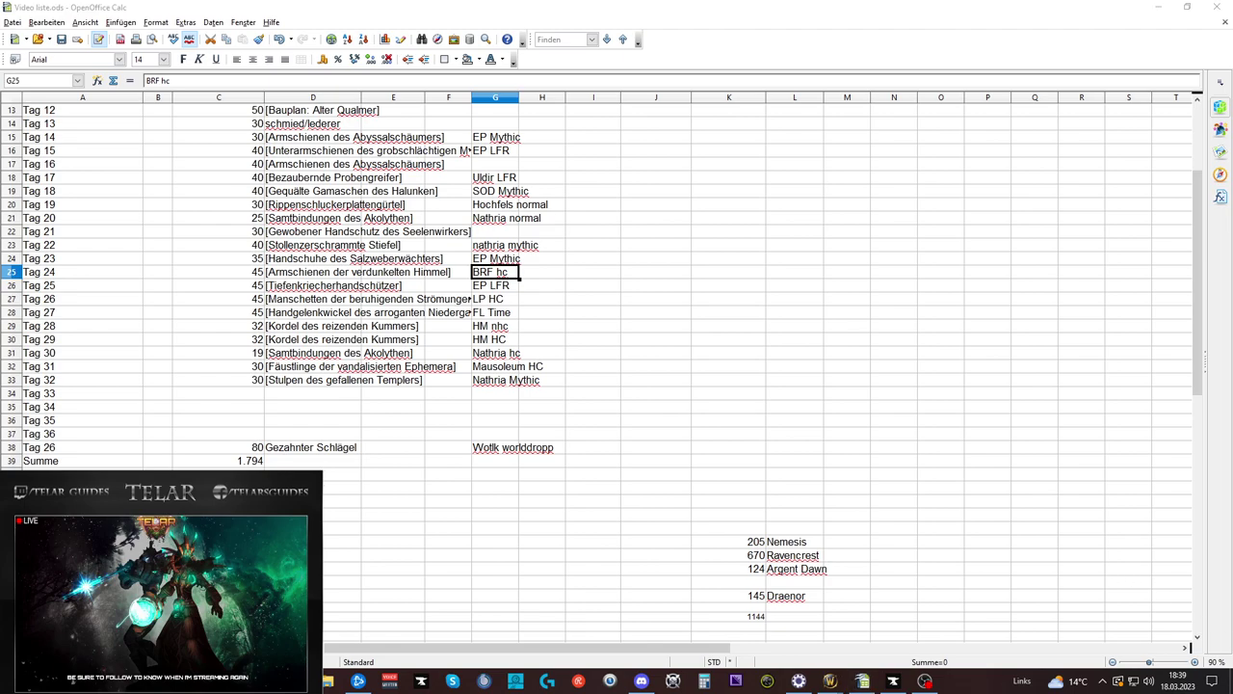
Switch to the BOE Tmog Google Sheet and go through the items in A3:A13 and the raid entries from Highmaul to Antorus
key("super+shift+Left")
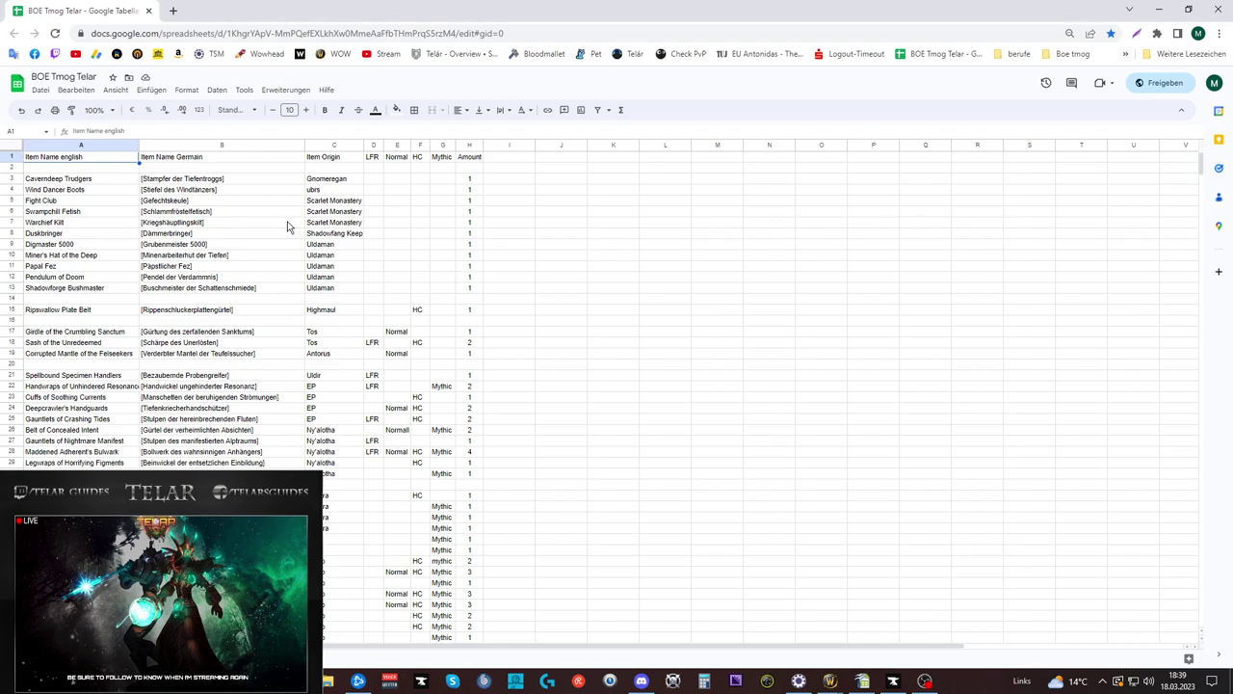
left_click_drag(54, 181, 117, 296)
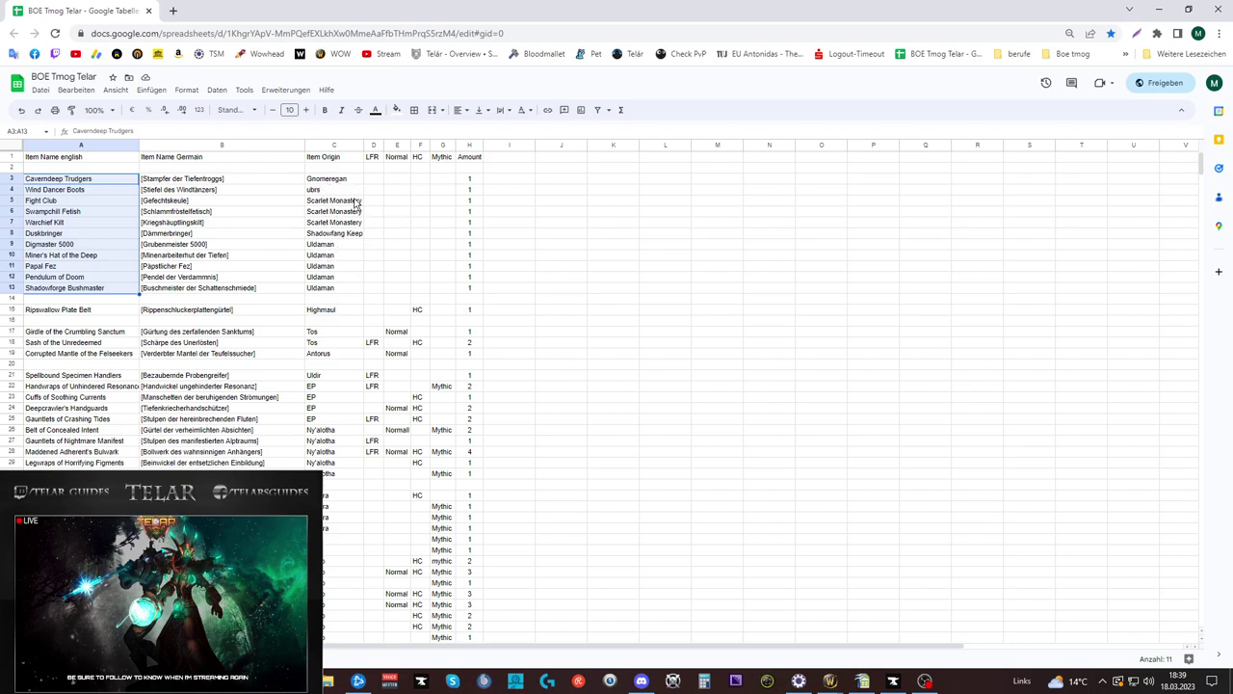
left_click(337, 314)
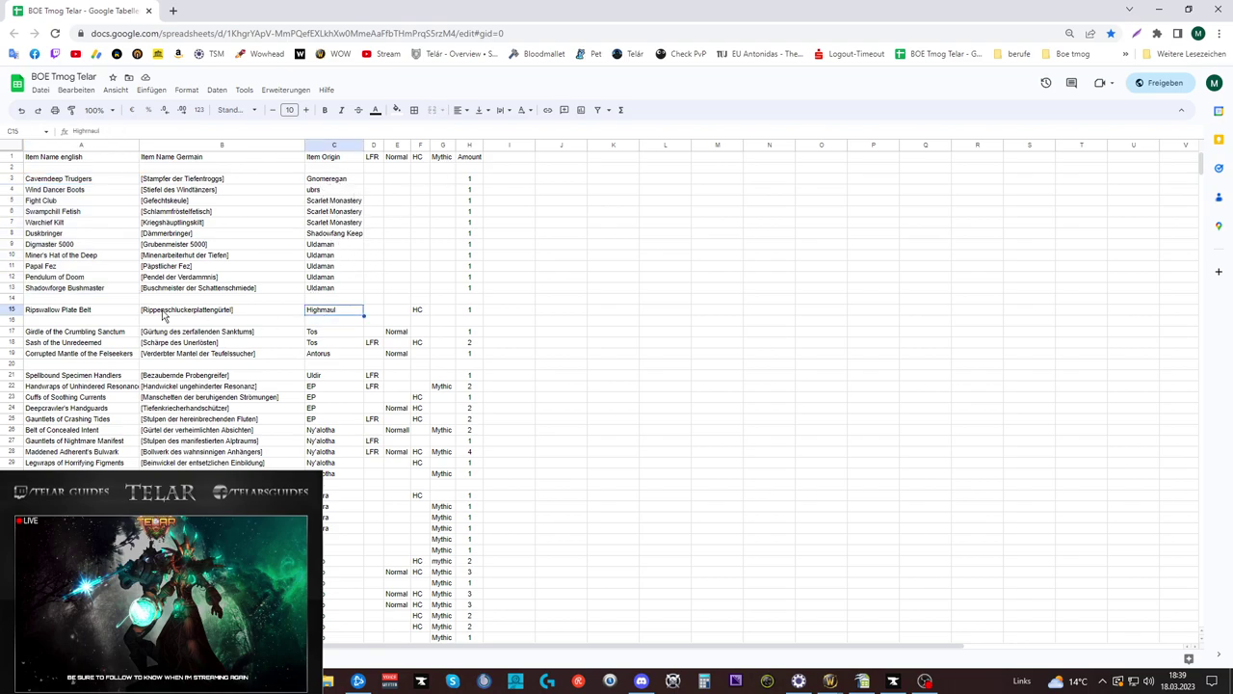
left_click(338, 323)
left_click(429, 313)
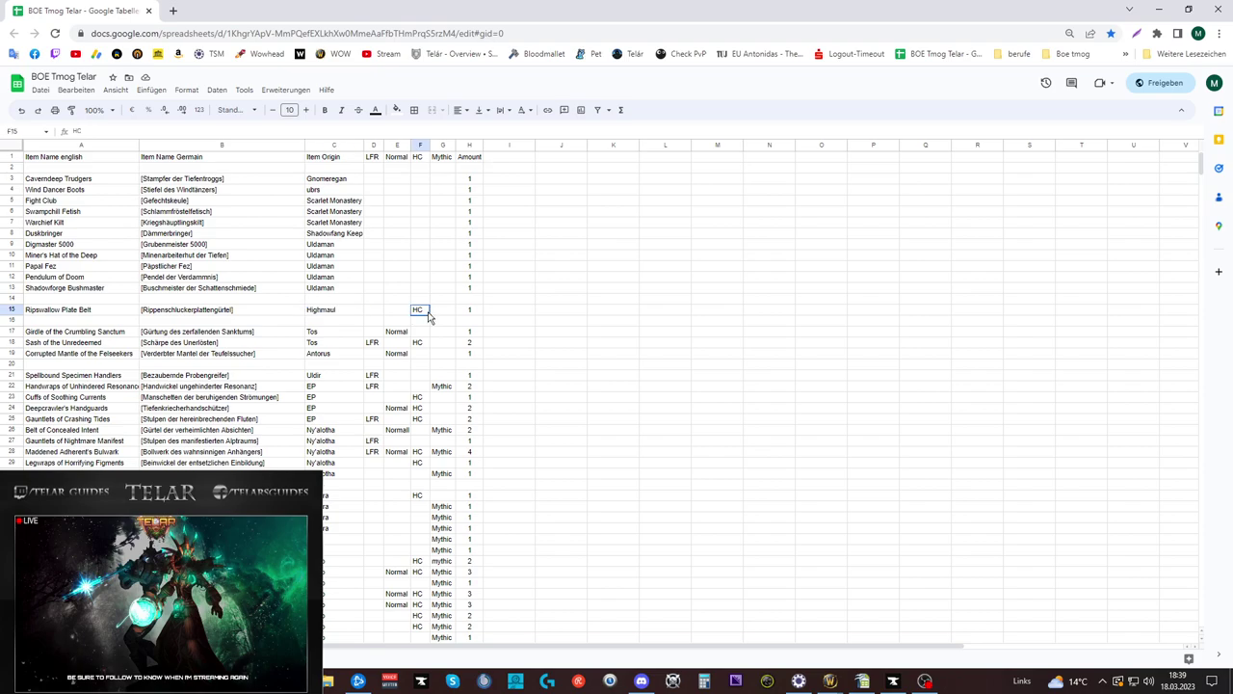
left_click(321, 333)
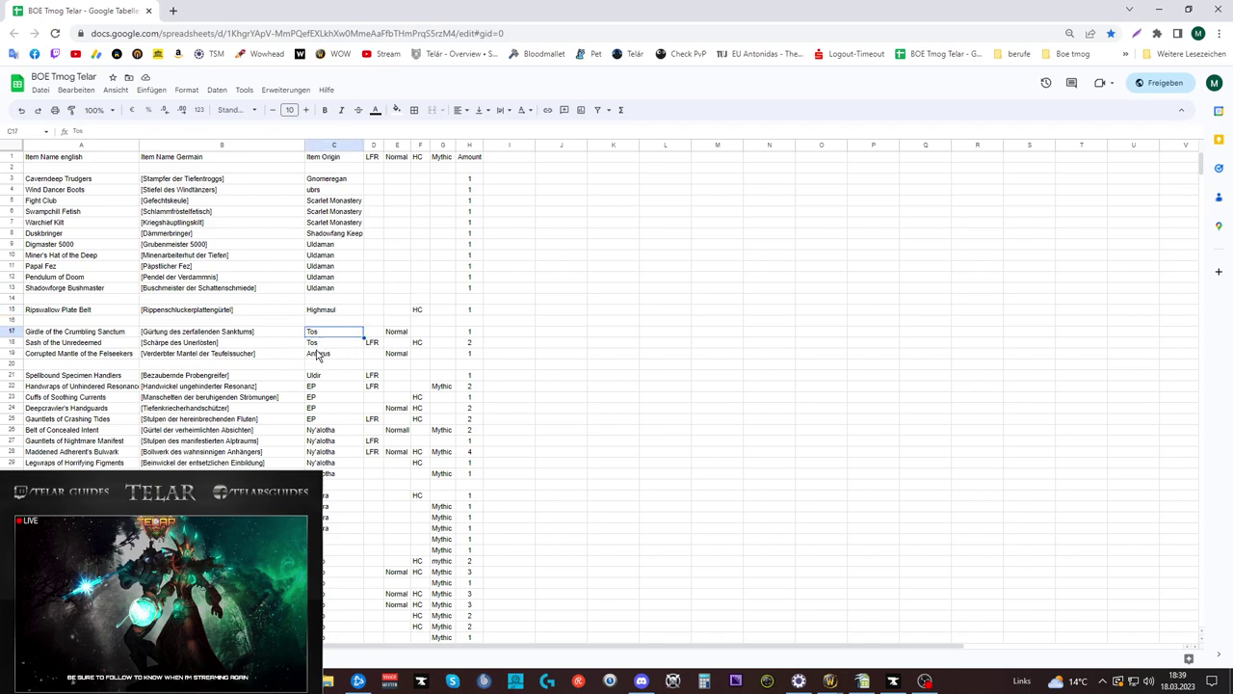
left_click(406, 356)
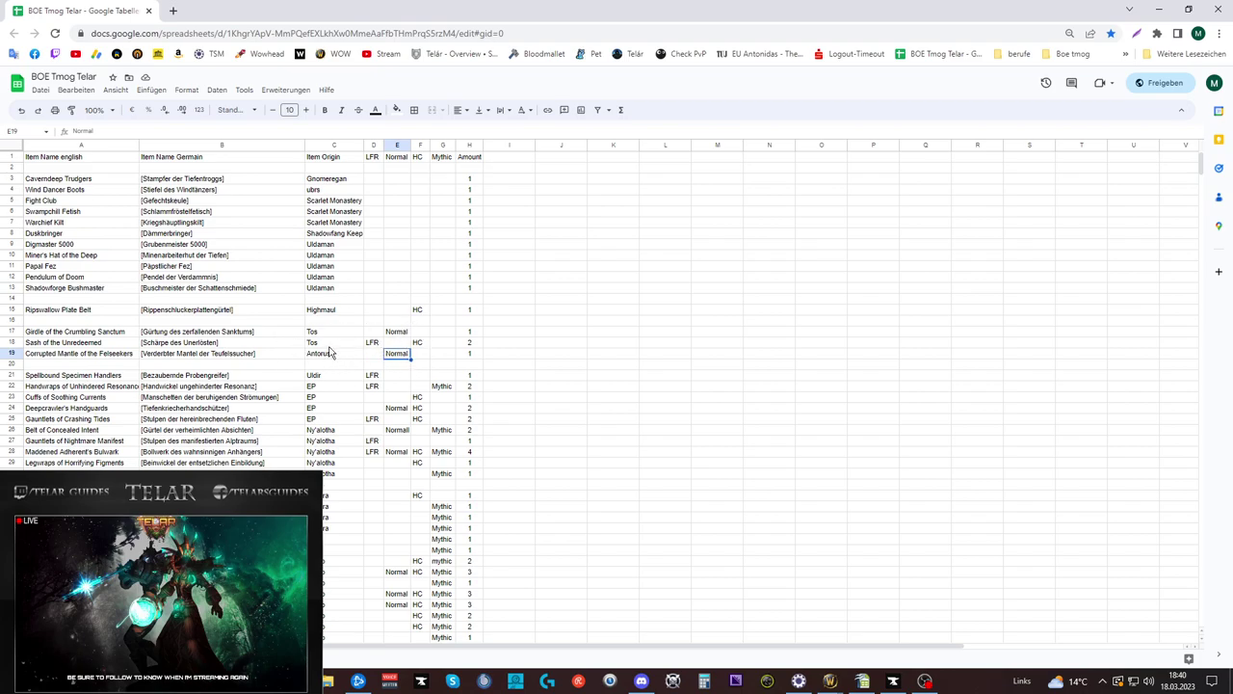
Go through the raid items and their difficulties from Uldir, EP and Ny'alotha on to Nathira, Sod and SotFo
scroll(344, 406, "down", 1)
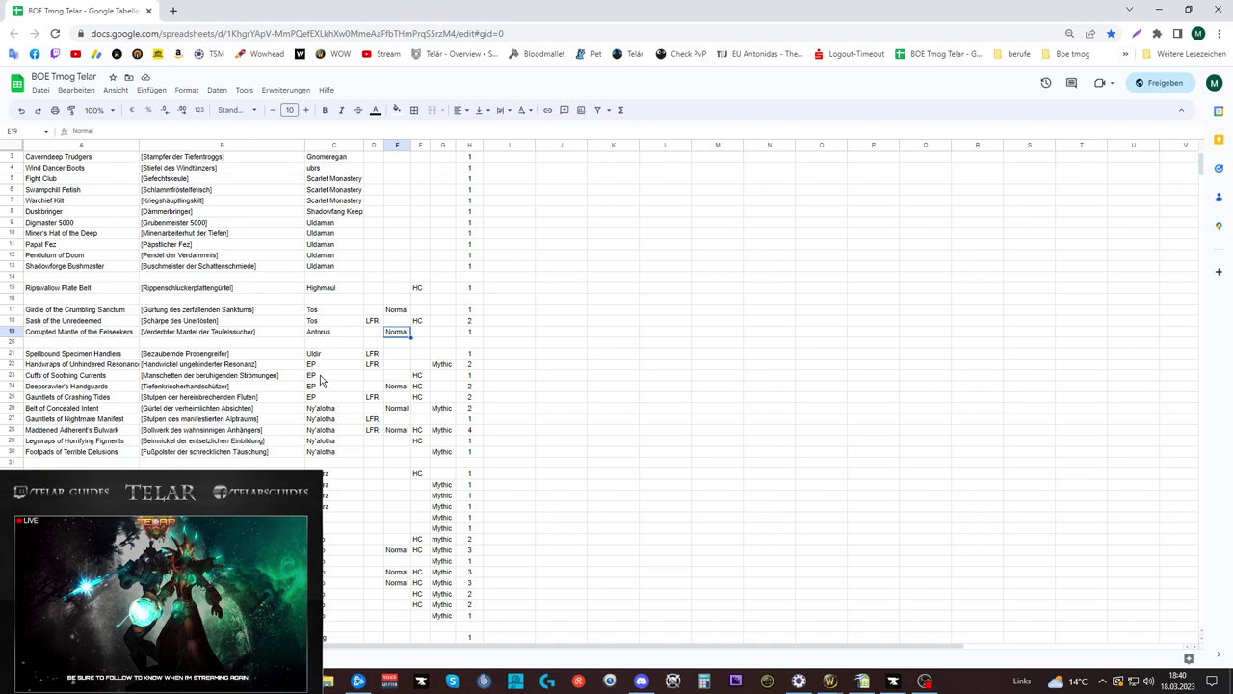
scroll(321, 378, "down", 1)
scroll(330, 347, "down", 1)
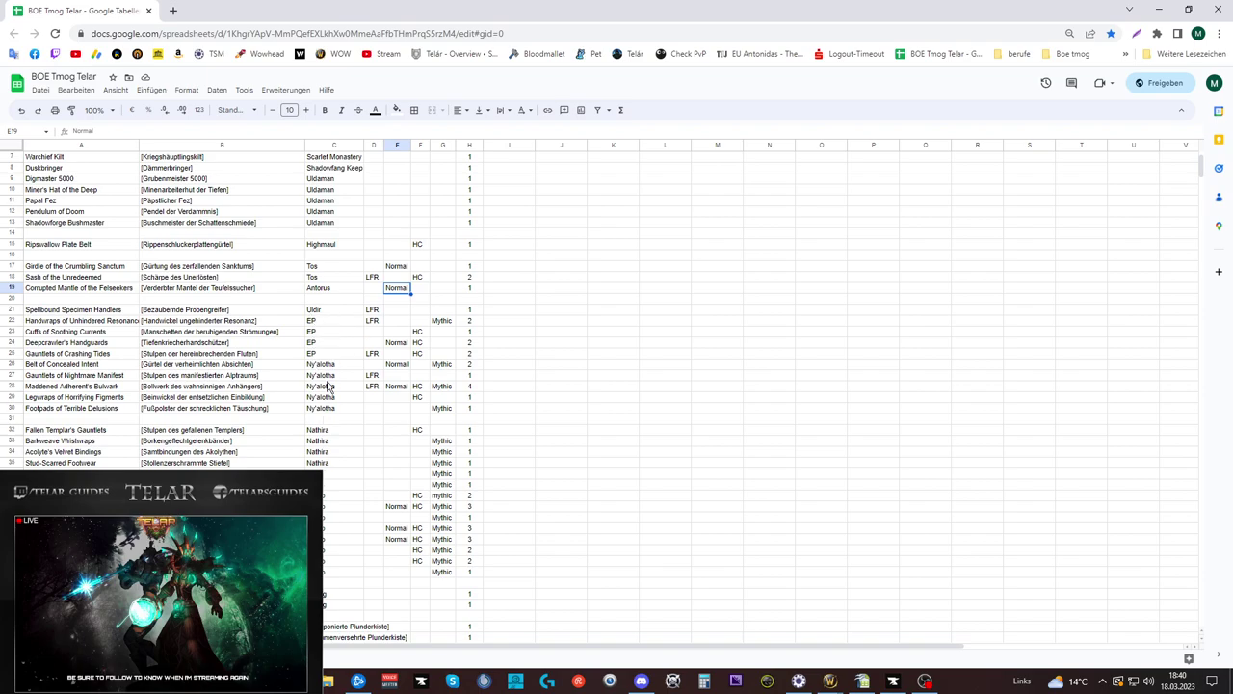
left_click(320, 312)
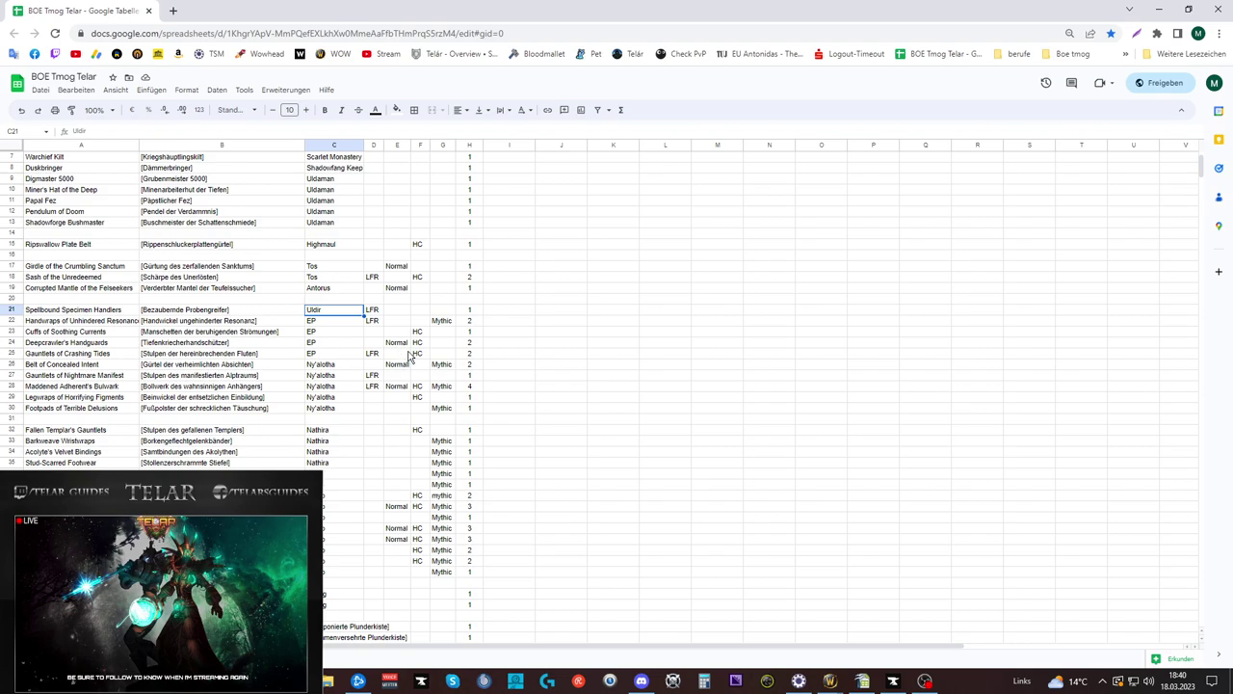
scroll(409, 351, "down", 5)
scroll(416, 347, "down", 2)
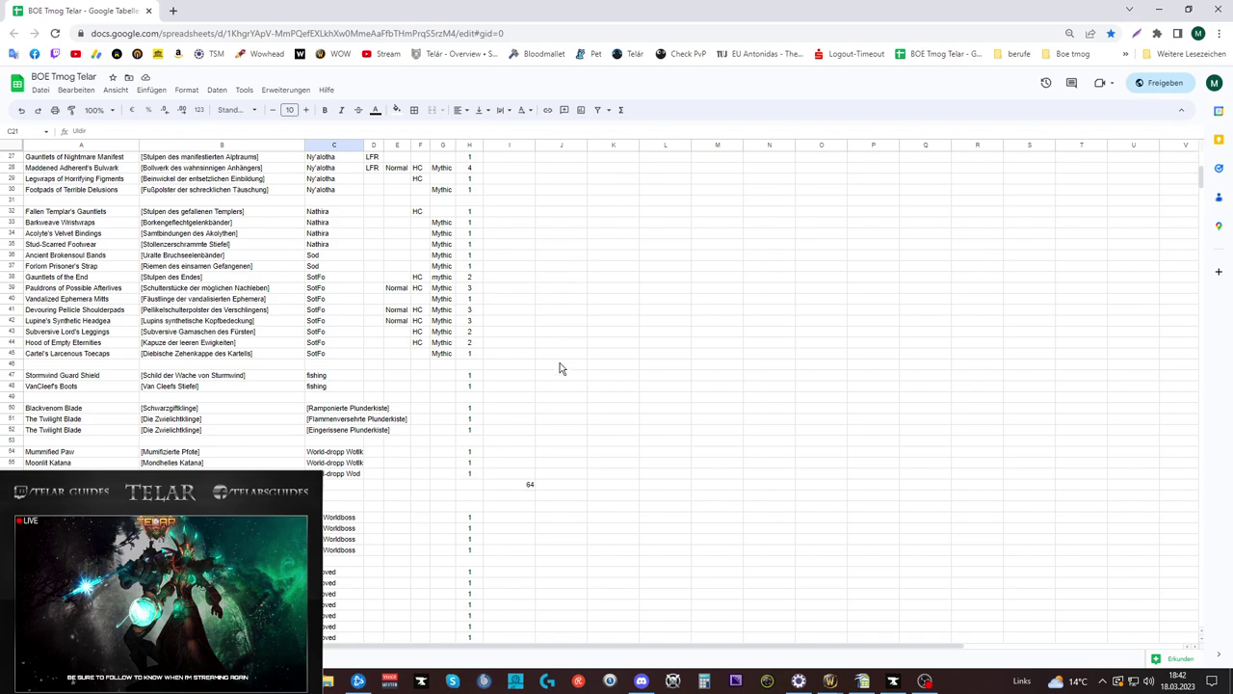
Look over the fishing, Plunderkiste and world-drop items and inspect the formula summing the Amount column in I57
scroll(563, 382, "up", 5)
scroll(559, 399, "down", 7)
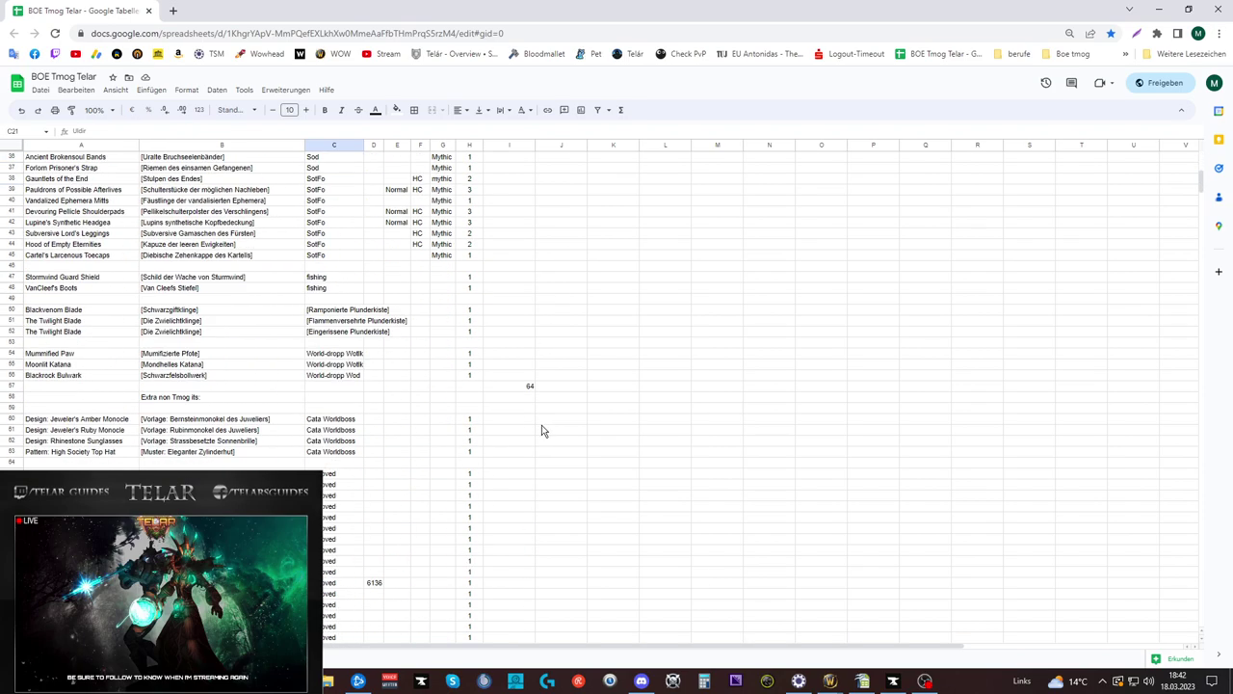
left_click(530, 391)
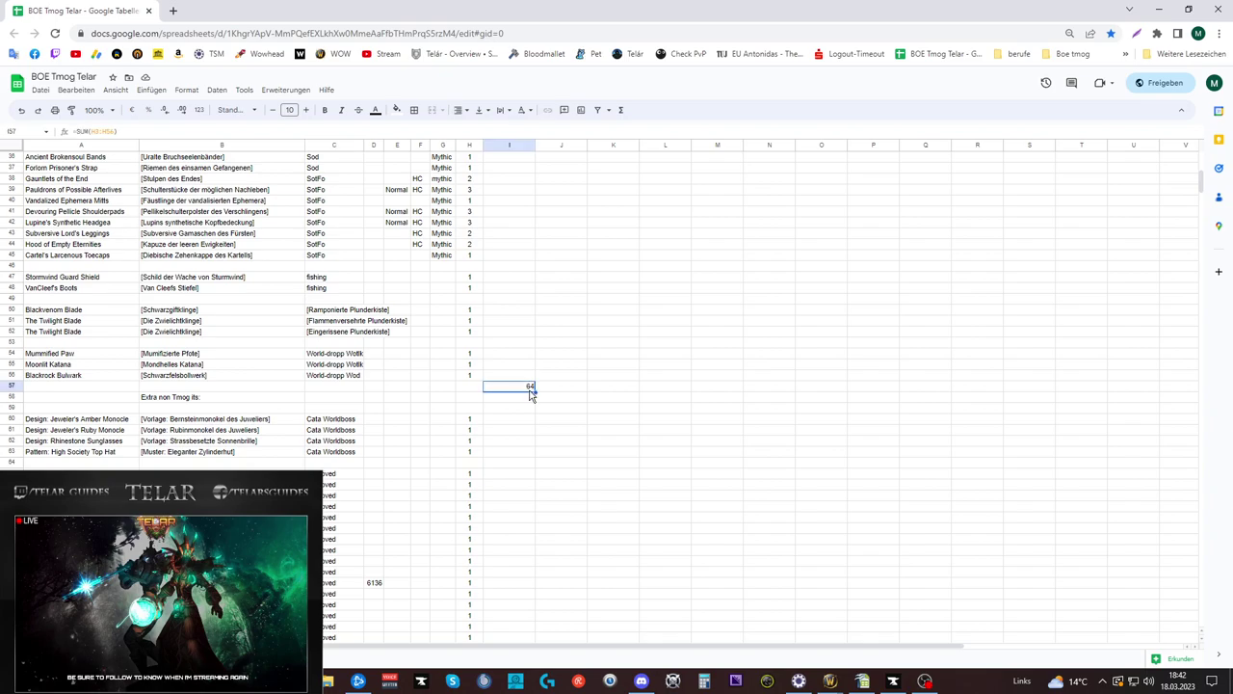
scroll(530, 390, "up", 2)
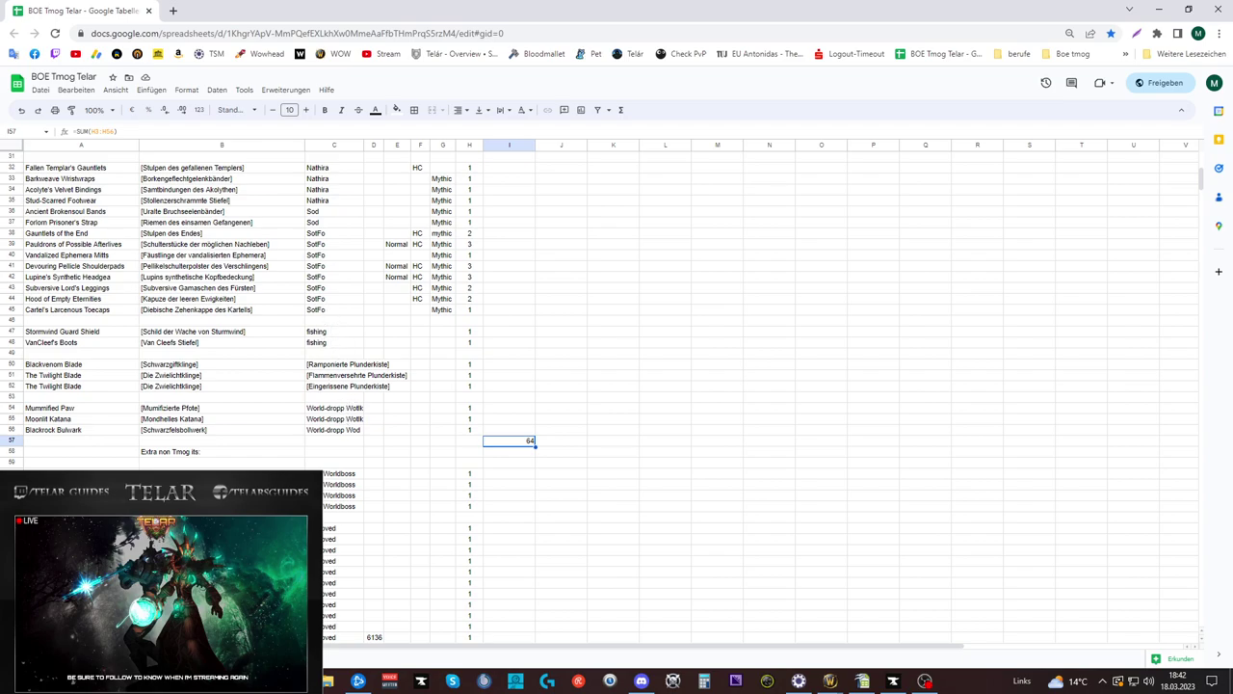
Switch to the Video liste spreadsheet in OpenOffice Calc and examine the cost and origin of Gezahnter Schlägel in row 38
left_click(1129, 8)
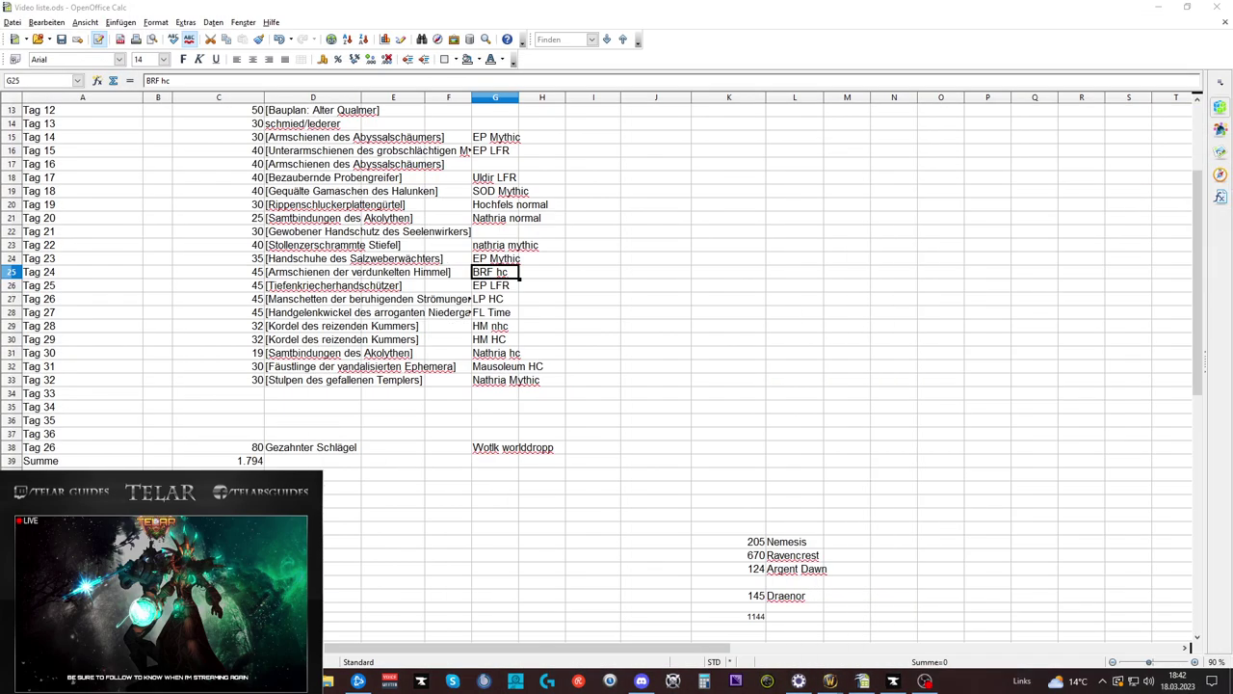
left_click(294, 452)
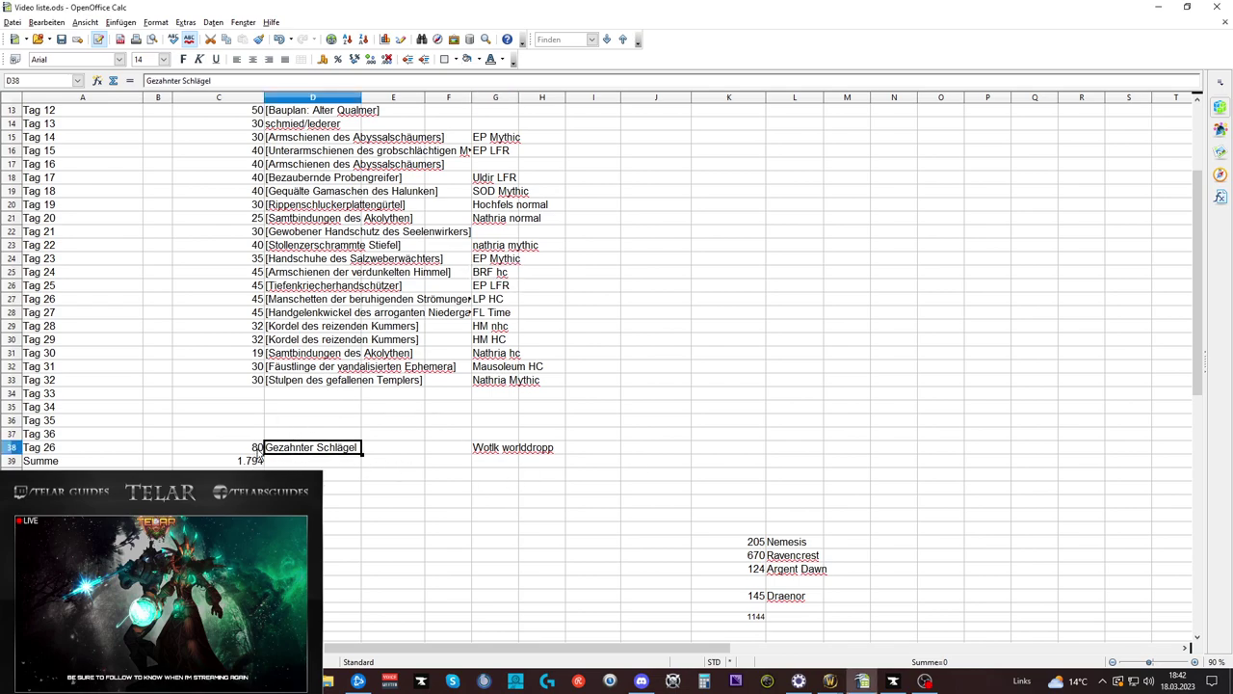
left_click(258, 450)
left_click(525, 453)
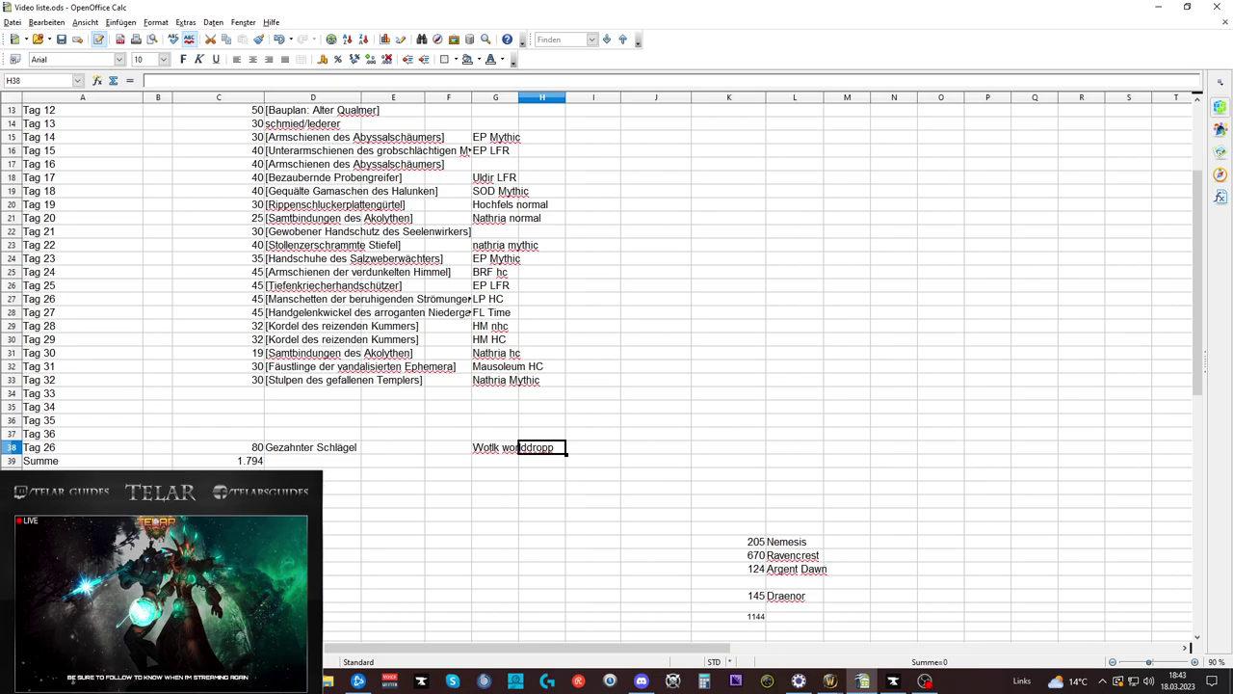
Switch back to the BOE Tmog Google Sheet and review the extra non-tmog and Removed items down to the total in H218
key("alt+Tab")
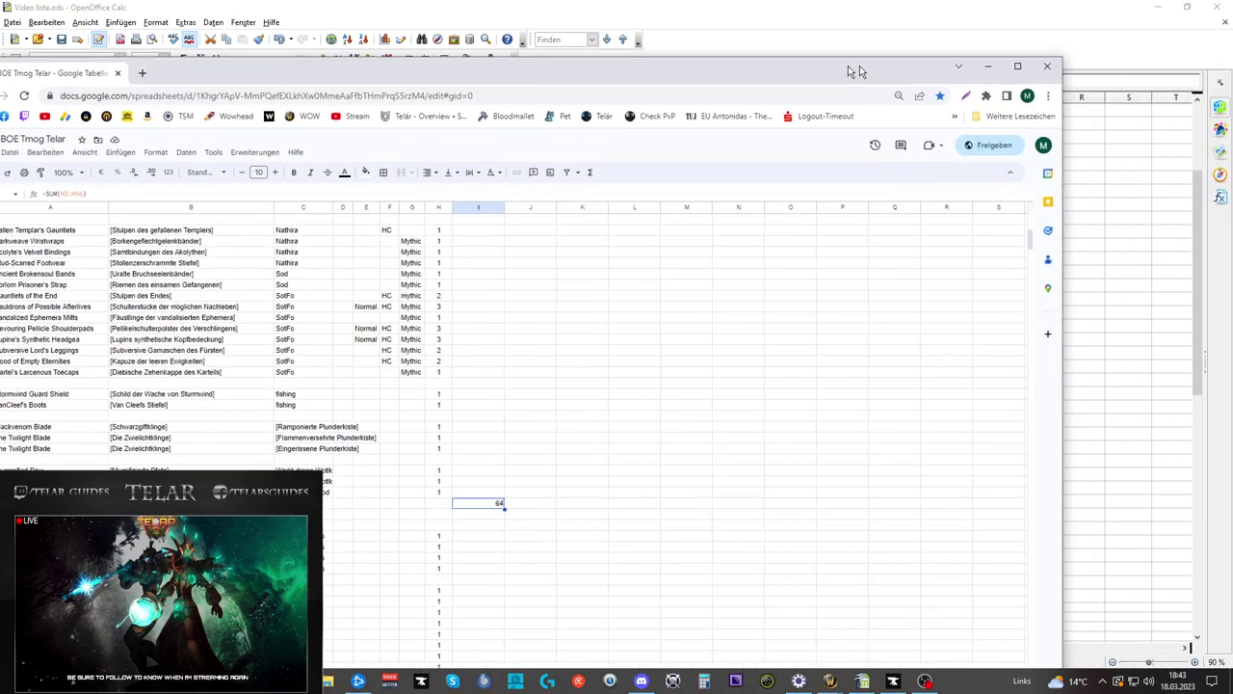
scroll(498, 522, "down", 5)
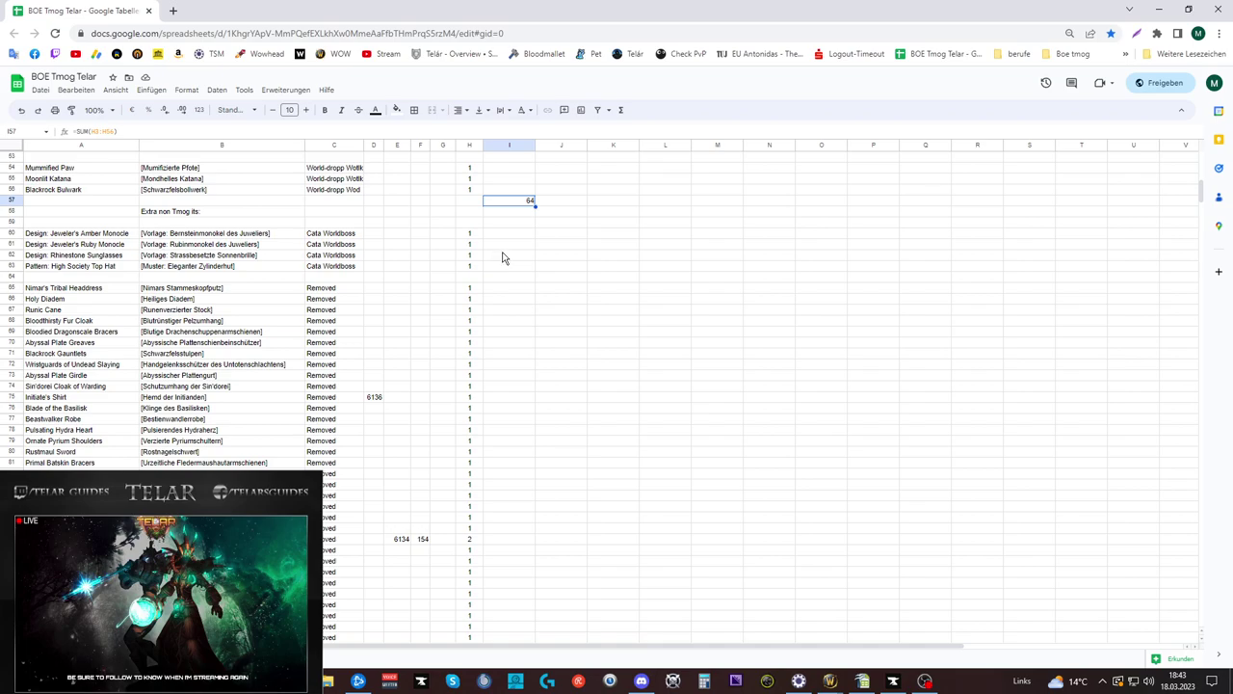
scroll(501, 289, "down", 14)
scroll(515, 390, "down", 20)
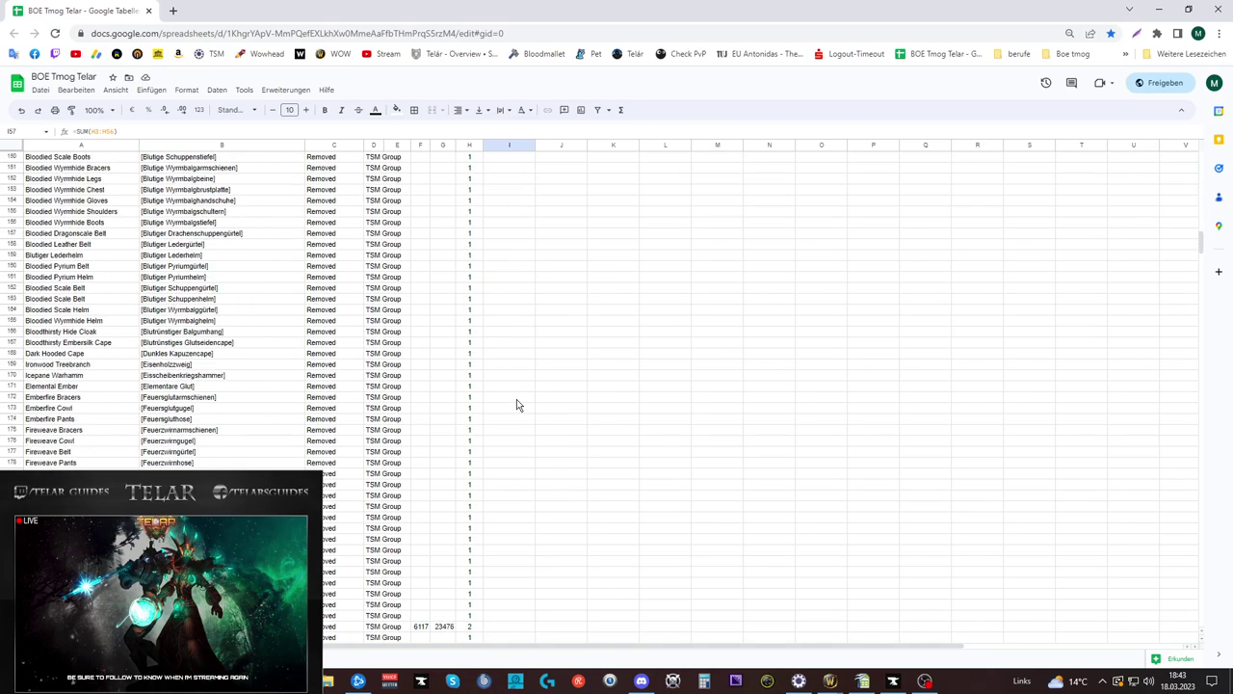
scroll(509, 422, "down", 2)
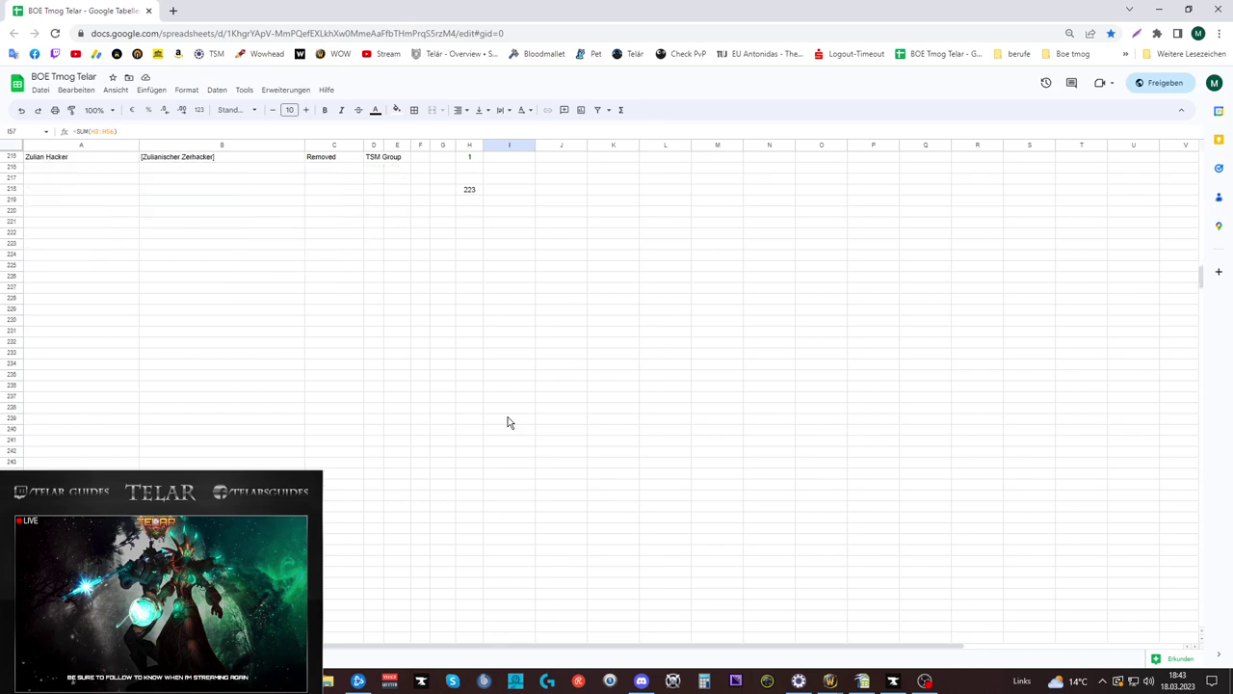
scroll(509, 422, "up", 3)
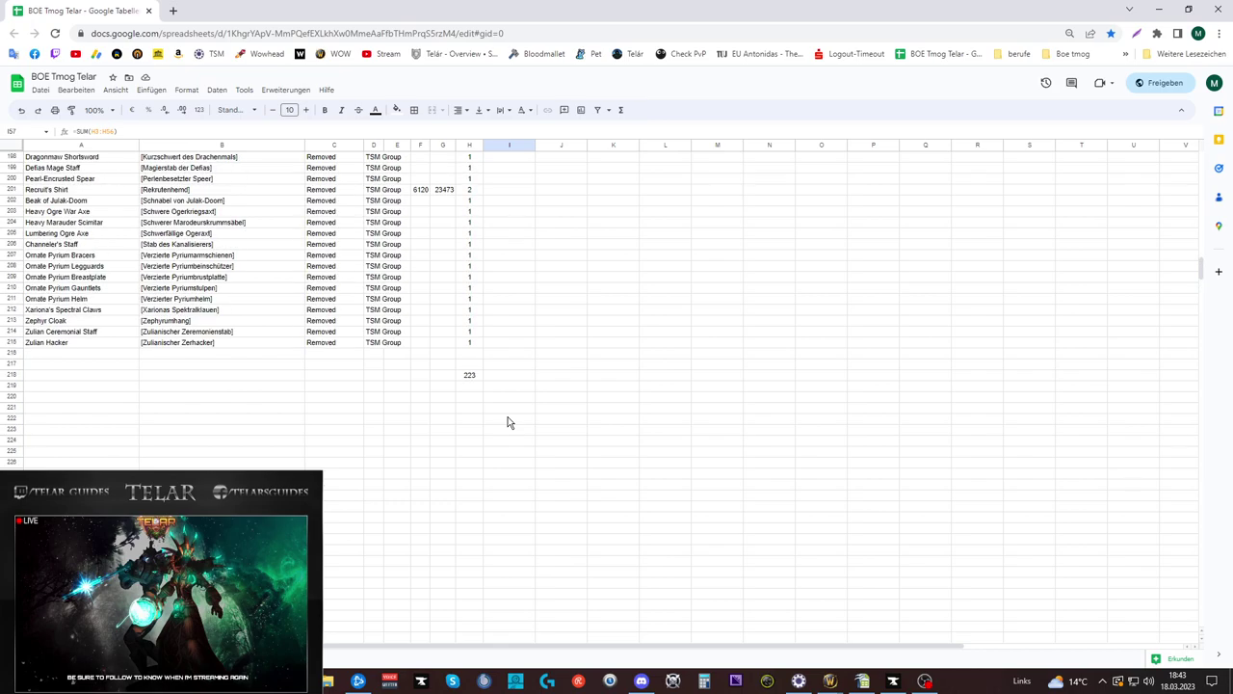
scroll(458, 487, "up", 6)
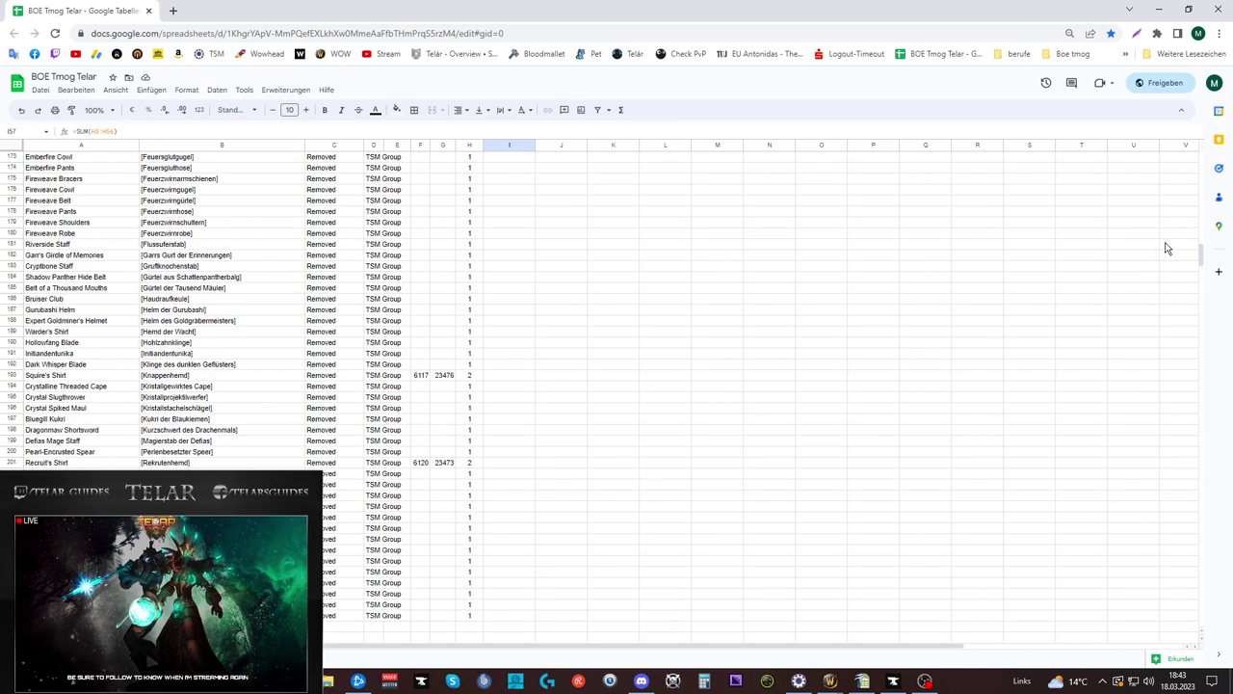
Look over the BoE transmog list again from the header row to the world drops, and close the sheet's browser tab
left_click_drag(1211, 263, 1216, 164)
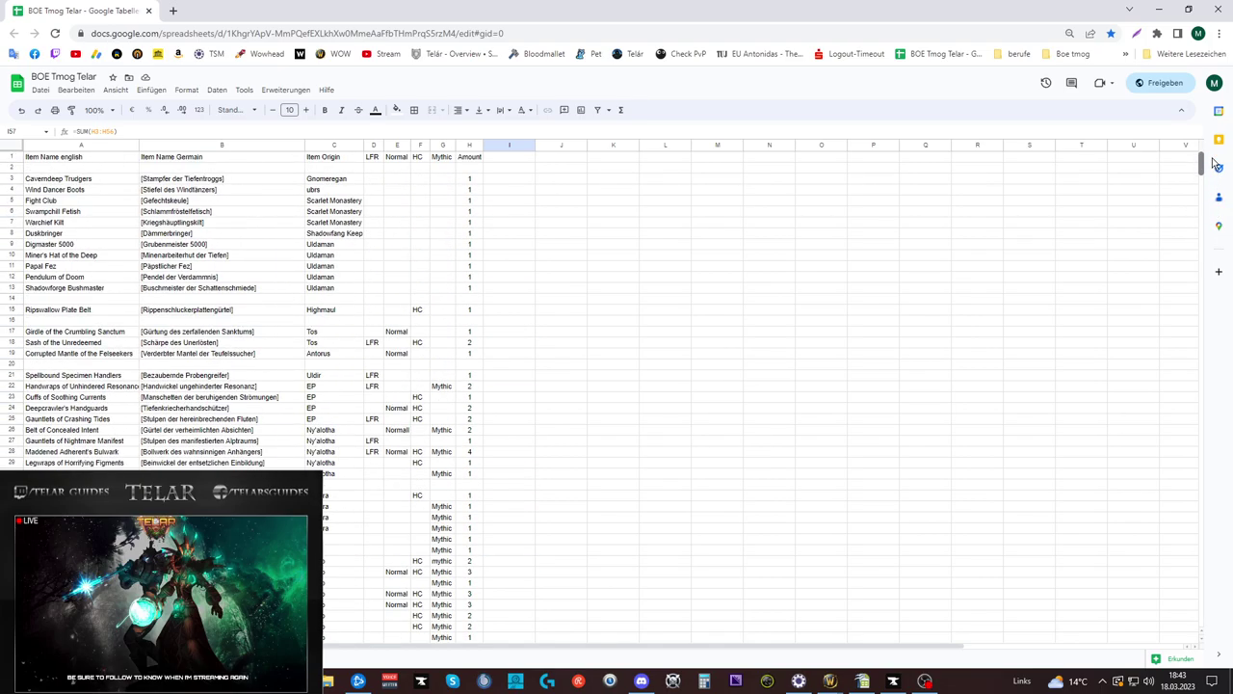
scroll(931, 409, "down", 6)
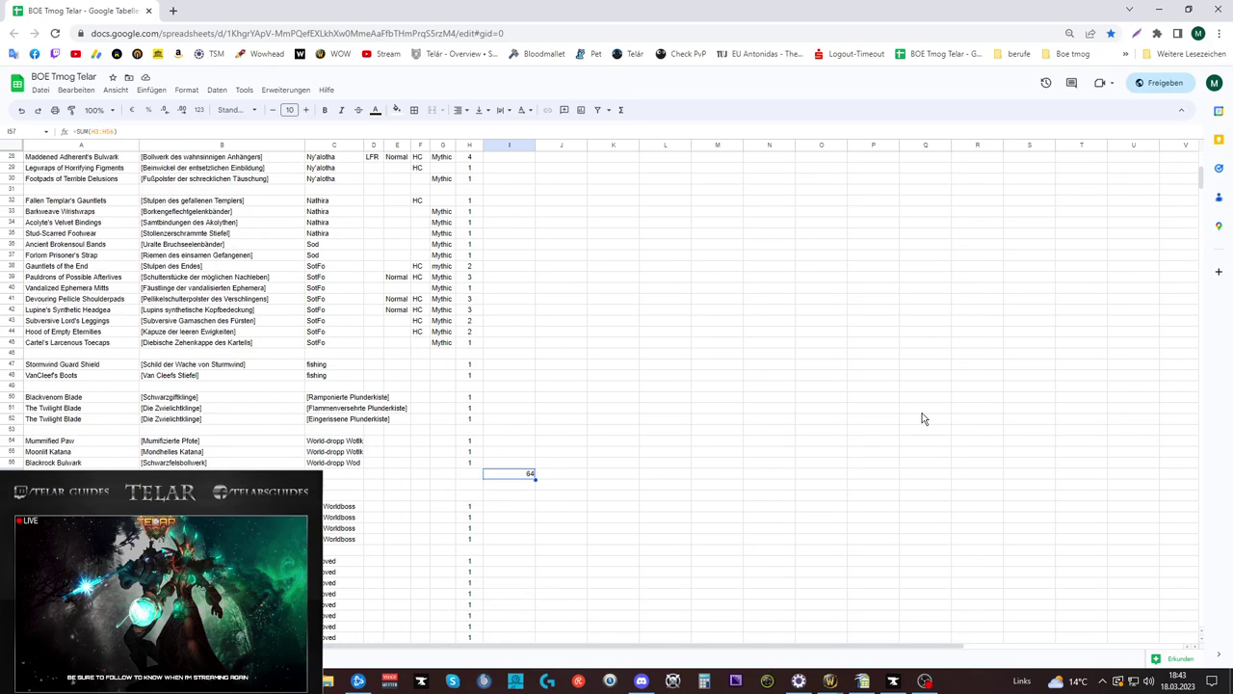
scroll(597, 559, "down", 9)
scroll(599, 557, "up", 8)
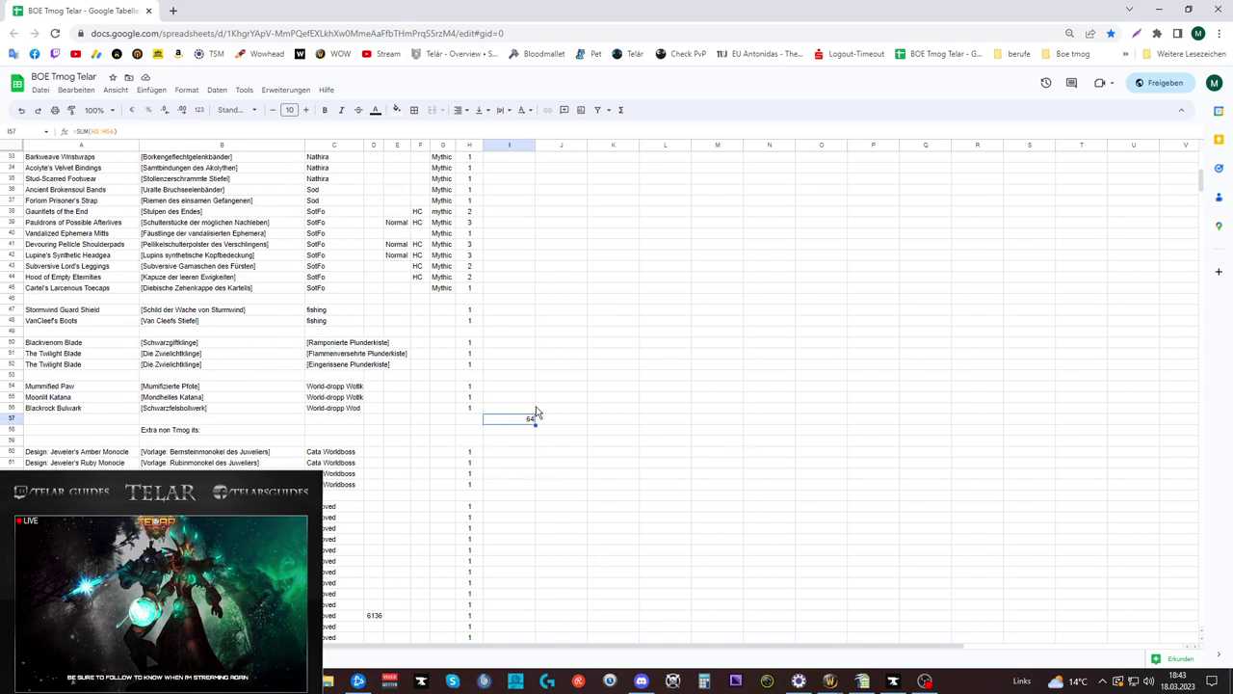
scroll(527, 441, "up", 3)
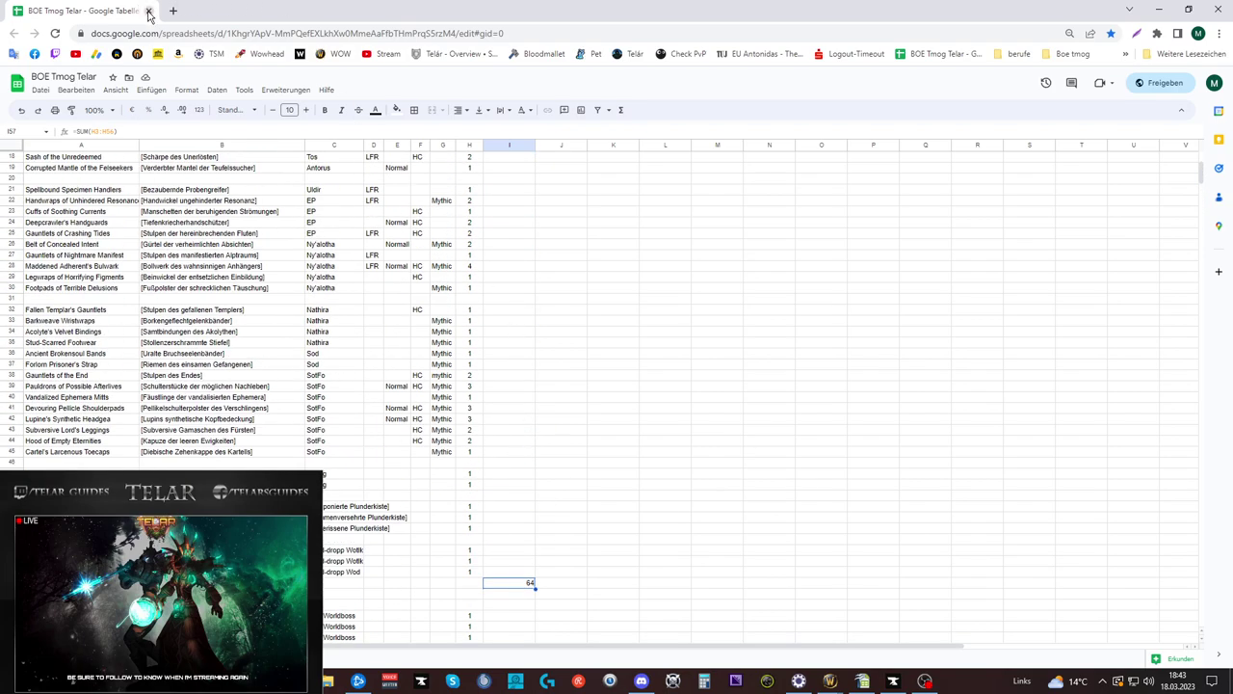
left_click(150, 11)
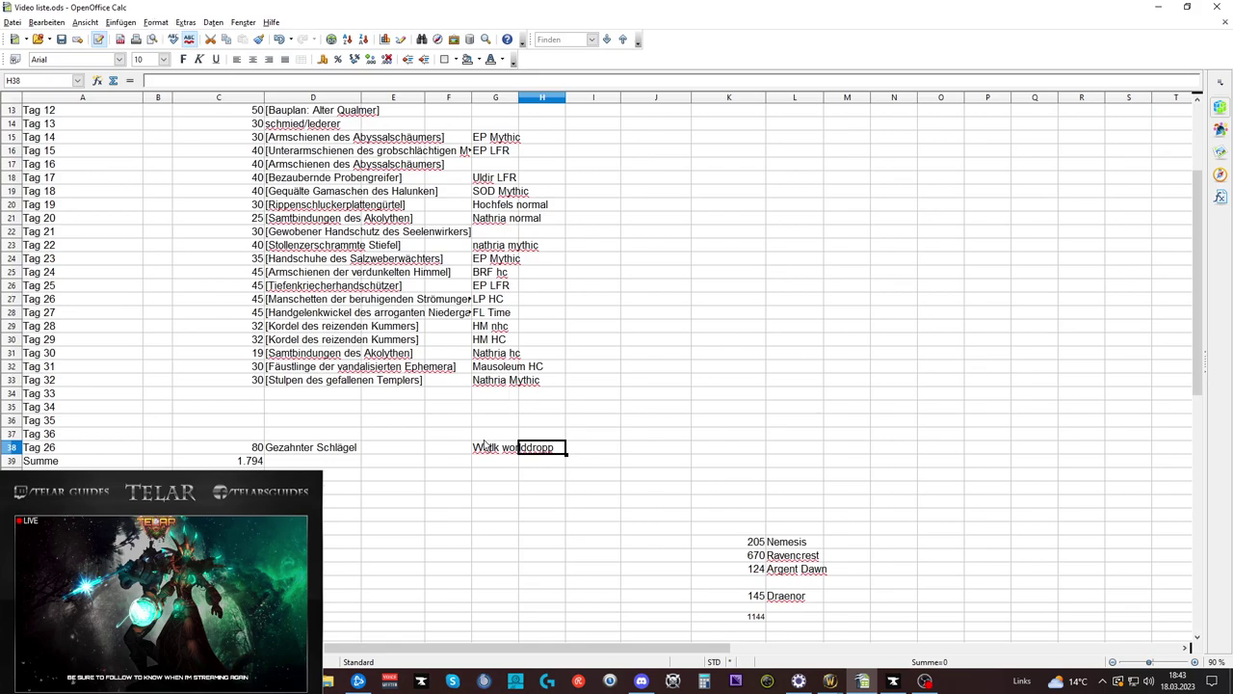
Look over the expenses in Video liste and inspect the SUMME formula for the Ausgaben column in C39
scroll(486, 445, "down", 2)
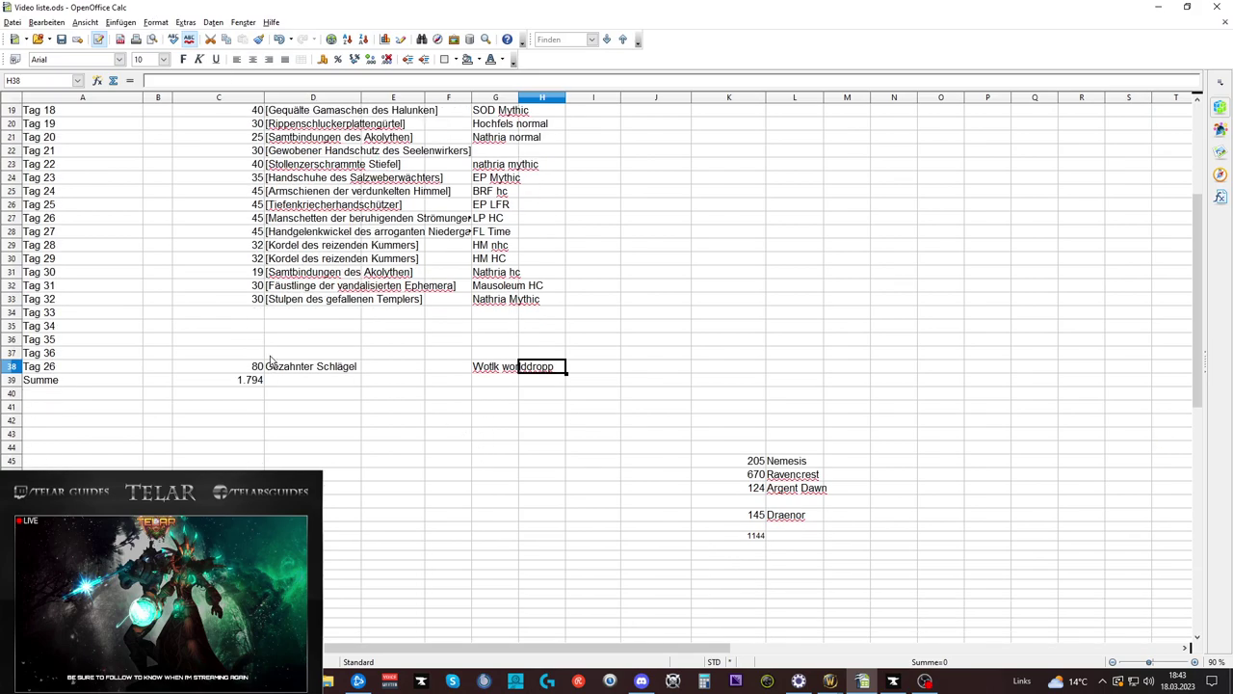
scroll(268, 366, "up", 6)
scroll(265, 367, "down", 6)
left_click(241, 380)
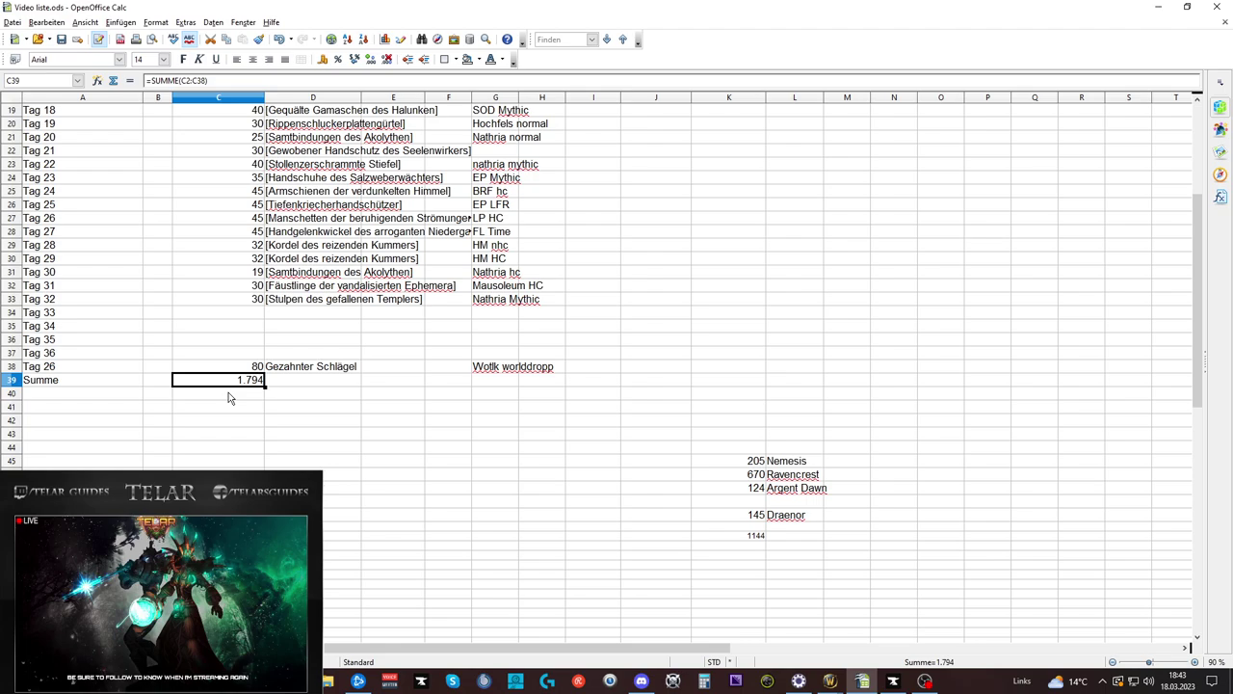
Go back over the daily expenses and their items from Tag 1 down to the Summe row
scroll(337, 387, "up", 2)
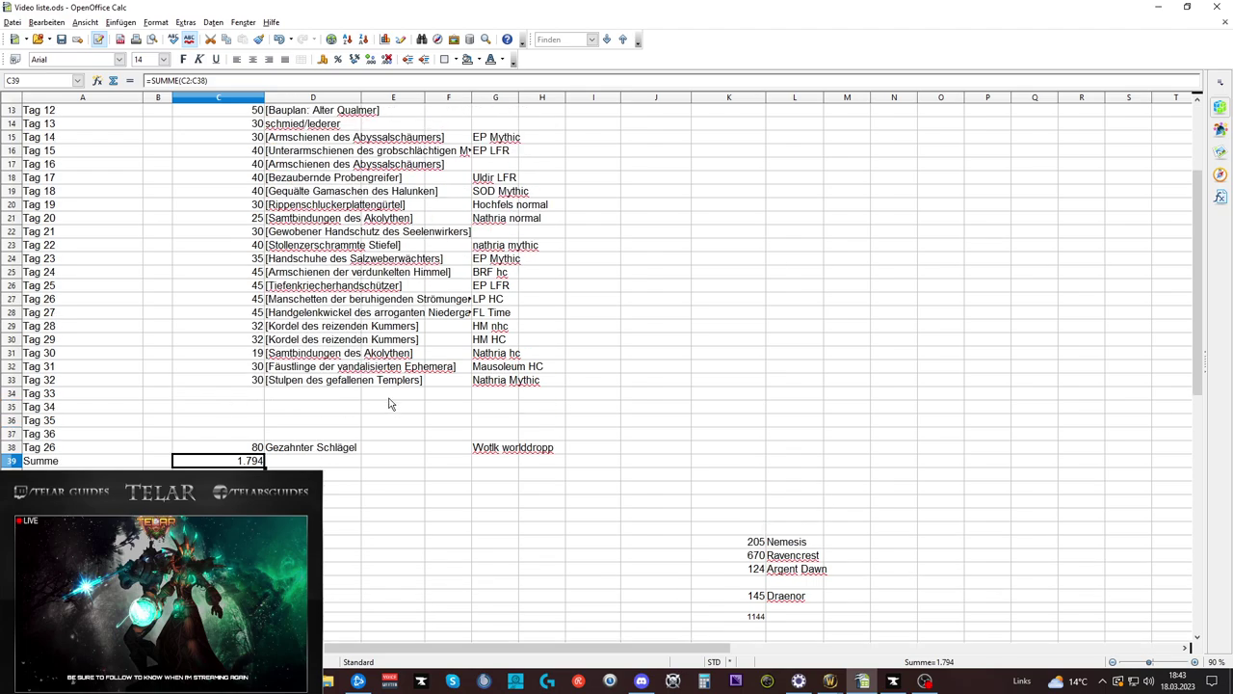
scroll(364, 506, "up", 4)
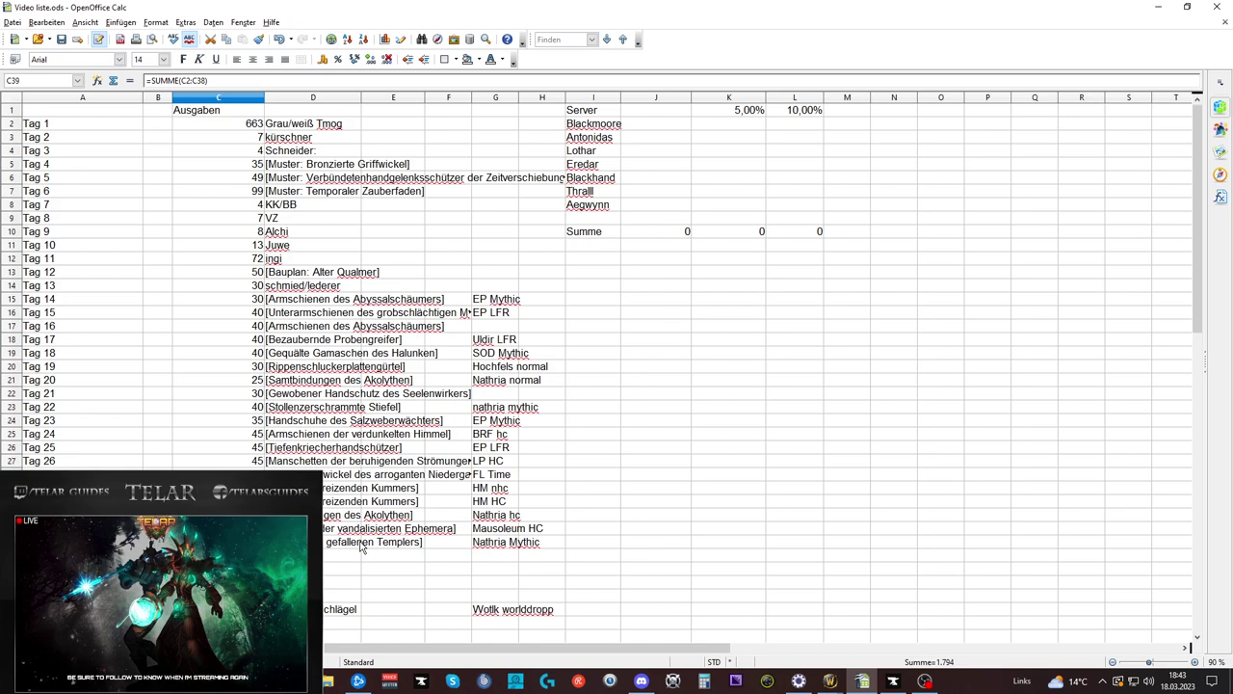
scroll(361, 548, "down", 1)
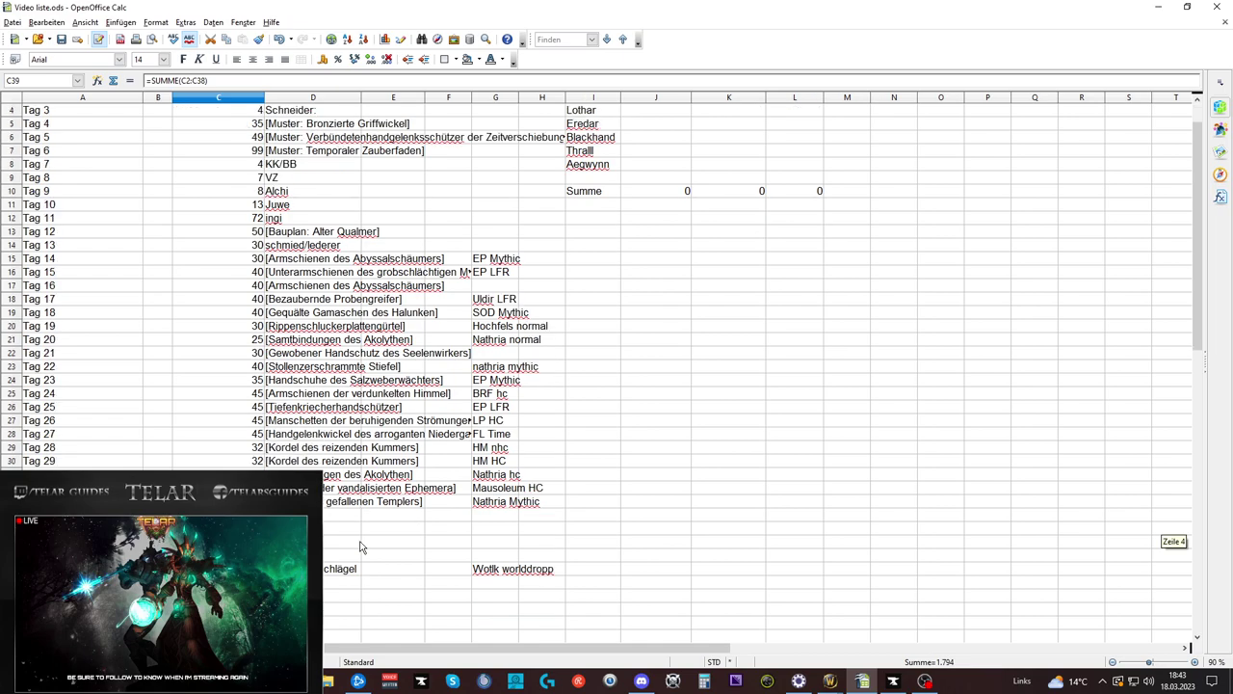
scroll(361, 547, "down", 4)
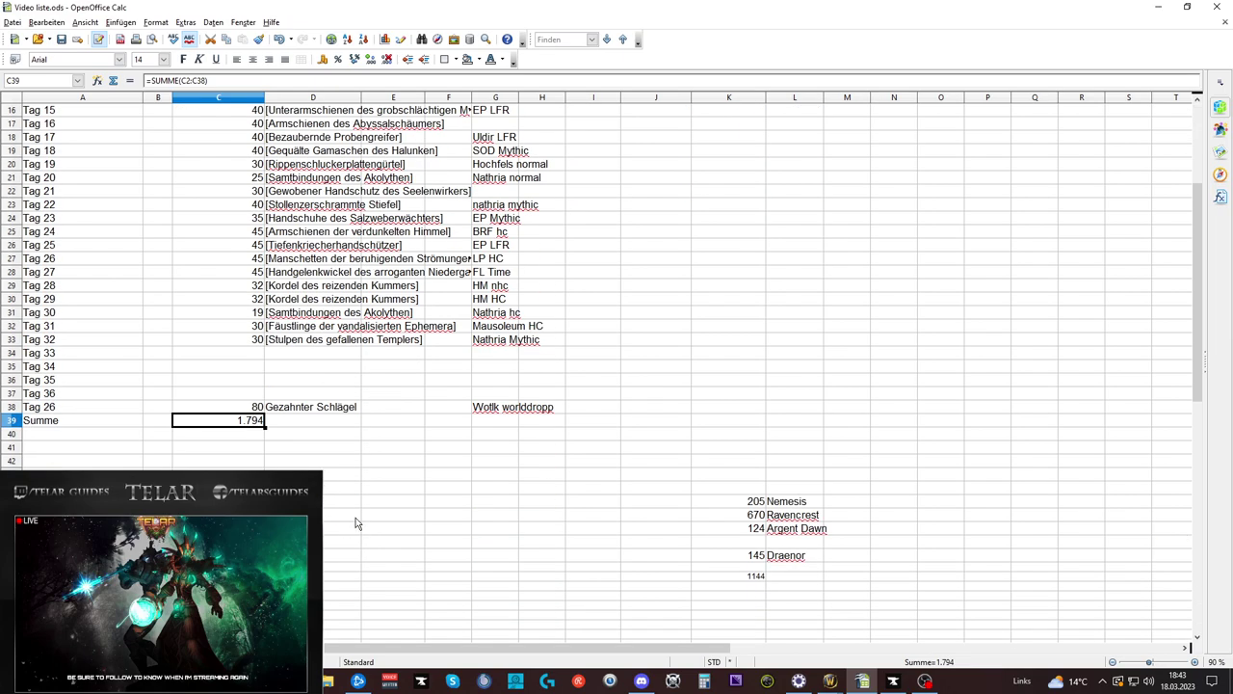